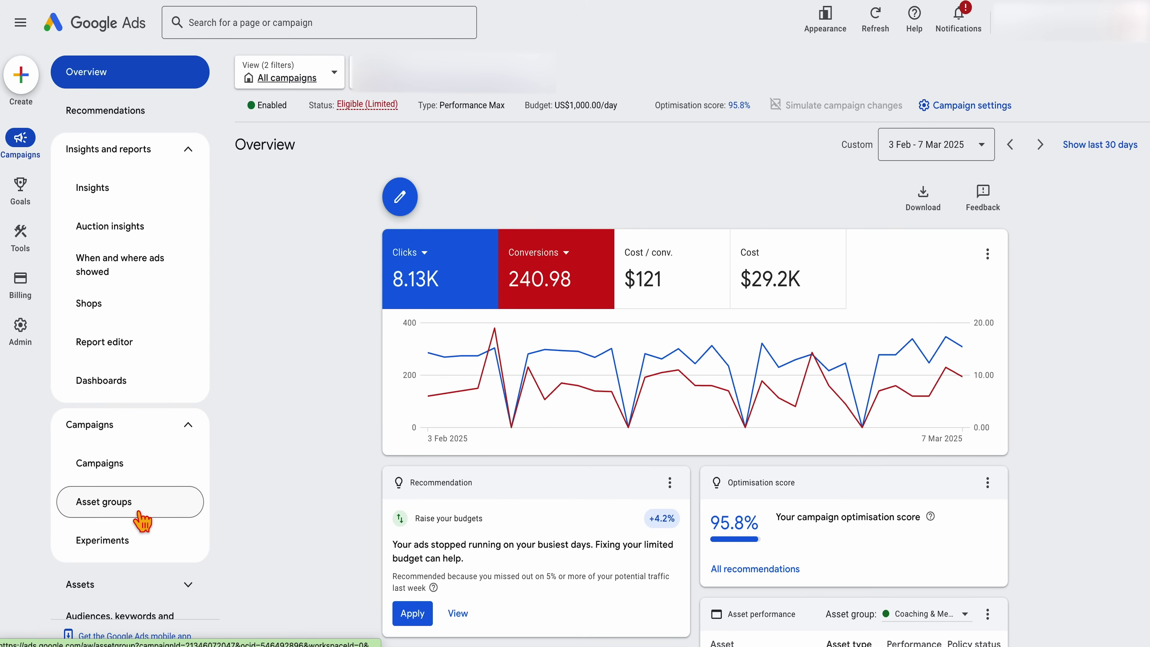
Go from the Performance Max campaign's overview to its Asset groups page.
{"action": "left_click", "coordinate": [143, 521]}
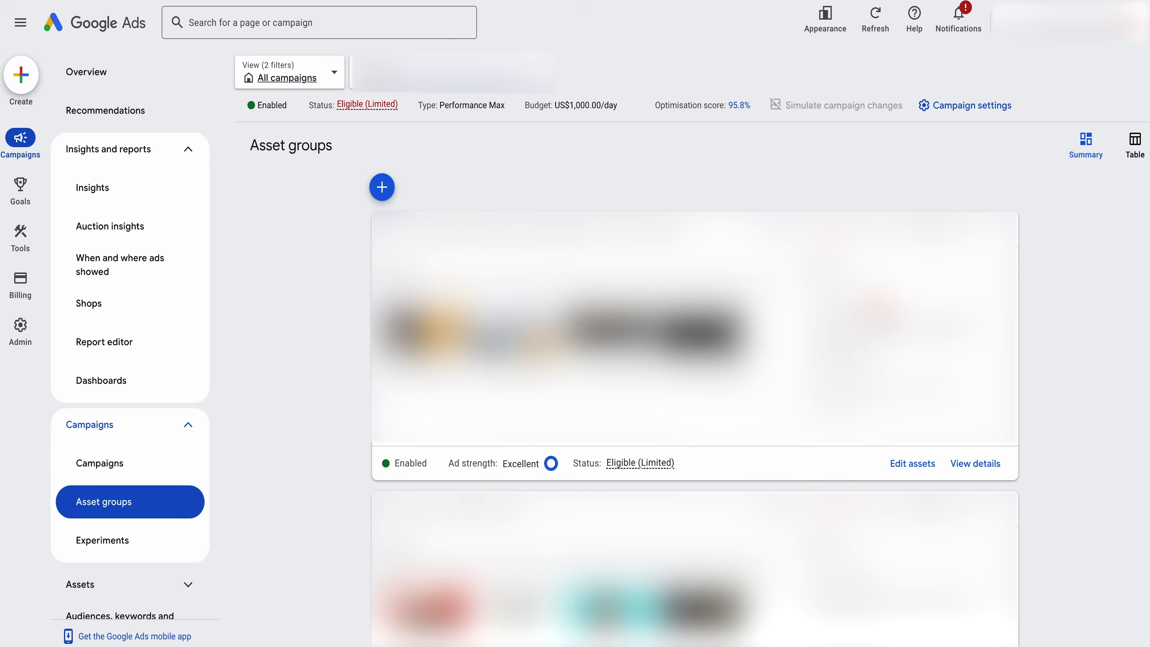
Inspect the asset group's audience signal, including its Demographics section, then close the editor unchanged.
{"action": "left_click", "coordinate": [694, 347]}
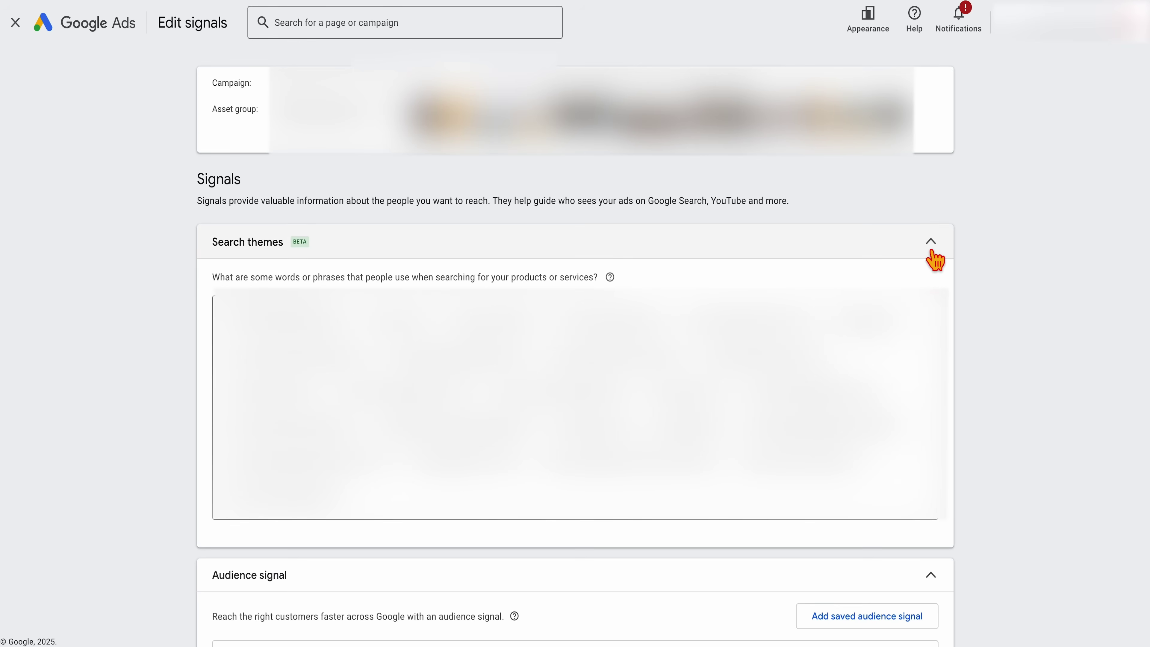
{"action": "left_click", "coordinate": [932, 247]}
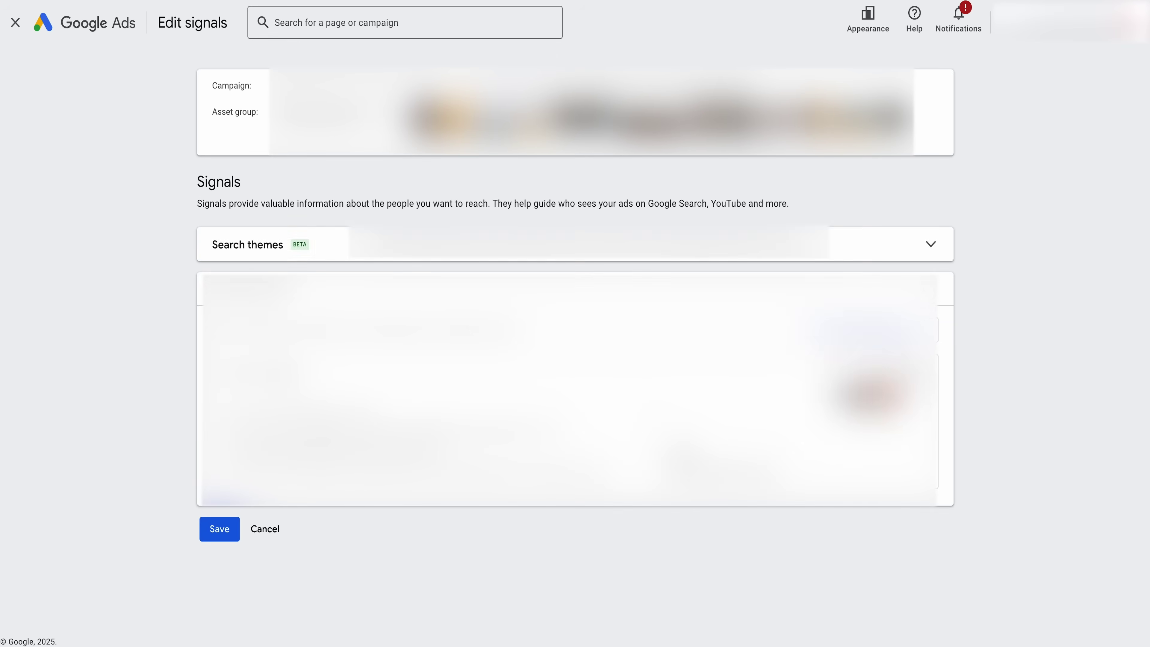
{"action": "left_click", "coordinate": [856, 386]}
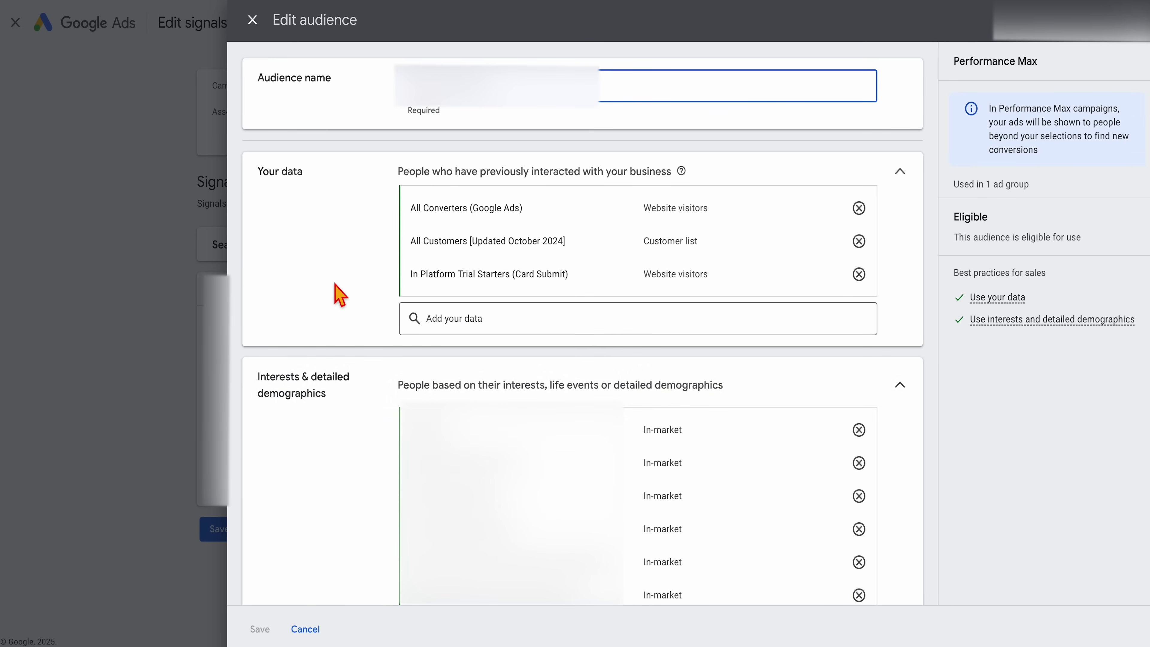
{"action": "scroll", "coordinate": [341, 303], "scroll_direction": "down", "scroll_amount": 8}
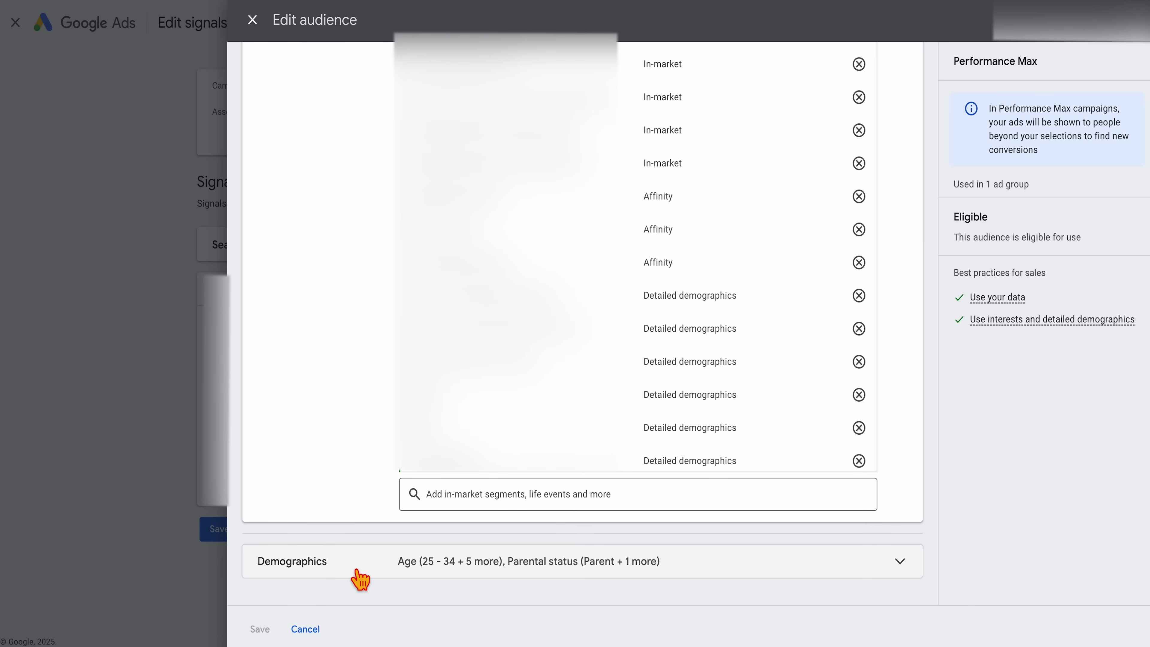
{"action": "left_click", "coordinate": [398, 566]}
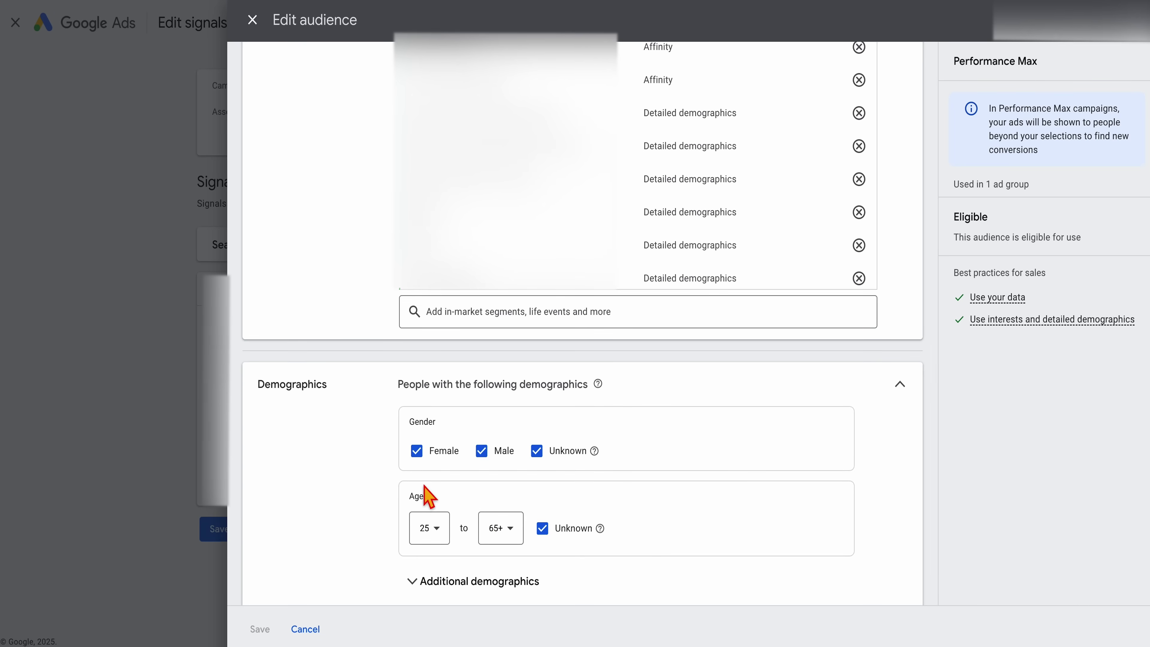
{"action": "scroll", "coordinate": [951, 512], "scroll_direction": "up", "scroll_amount": 10}
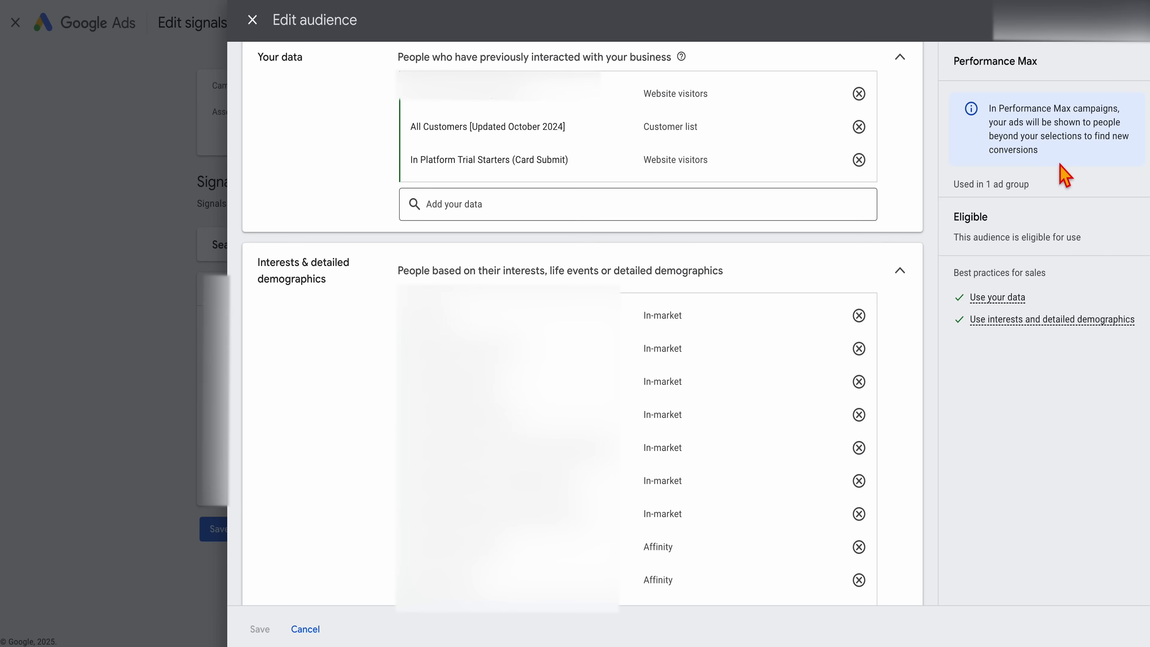
{"action": "scroll", "coordinate": [611, 195], "scroll_direction": "up", "scroll_amount": 3}
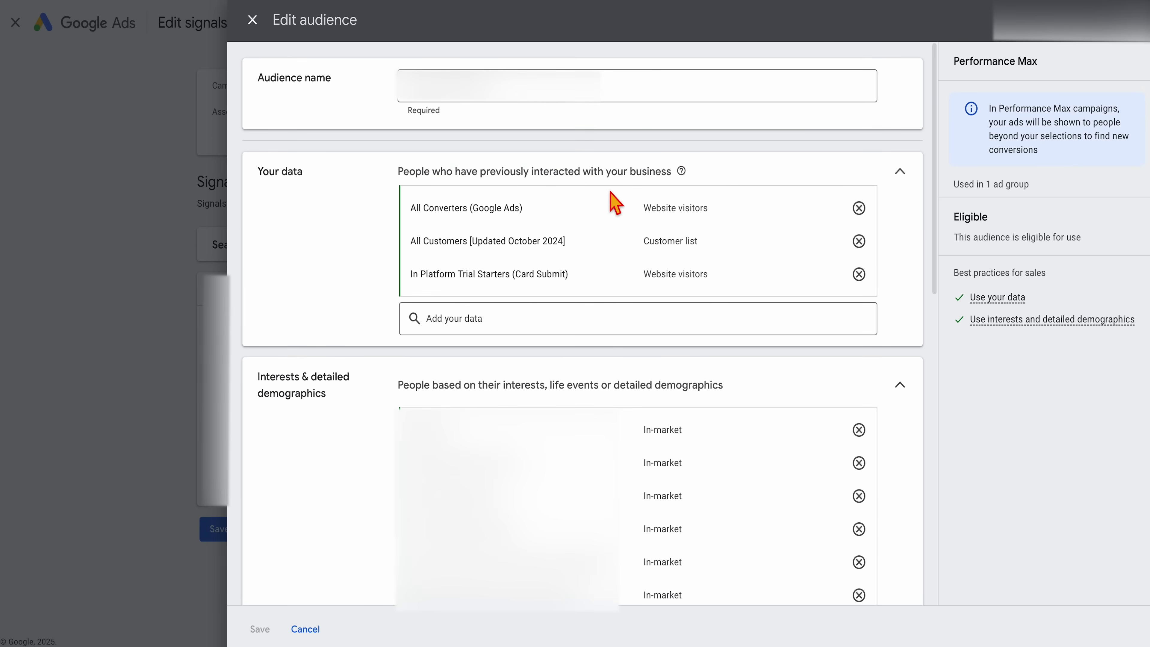
{"action": "left_click", "coordinate": [252, 20]}
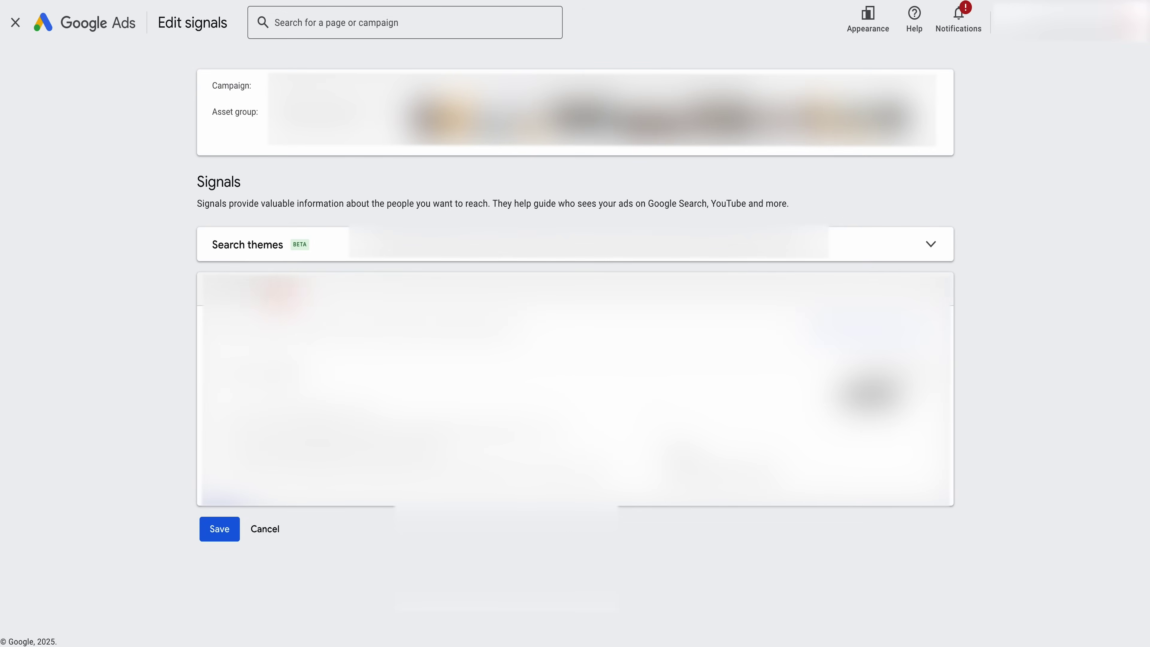
Open the Demand Gen Shorts [UGC] ad group and expand its Audience and Optimised targeting sections.
{"action": "left_click", "coordinate": [200, 205]}
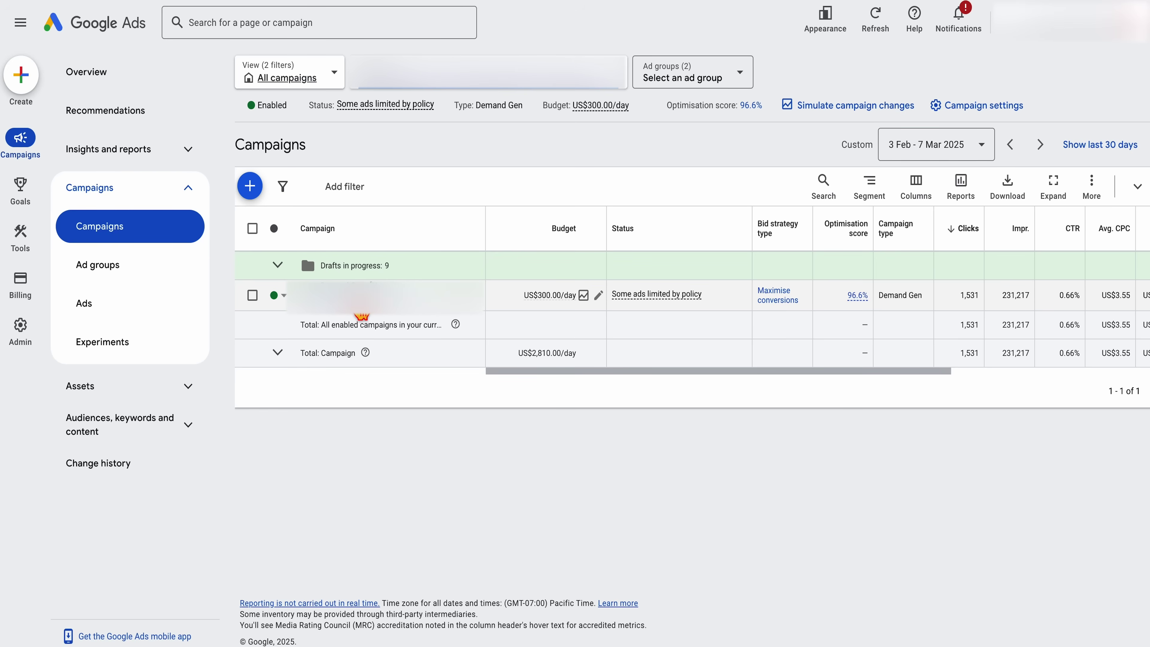
{"action": "left_click", "coordinate": [312, 294]}
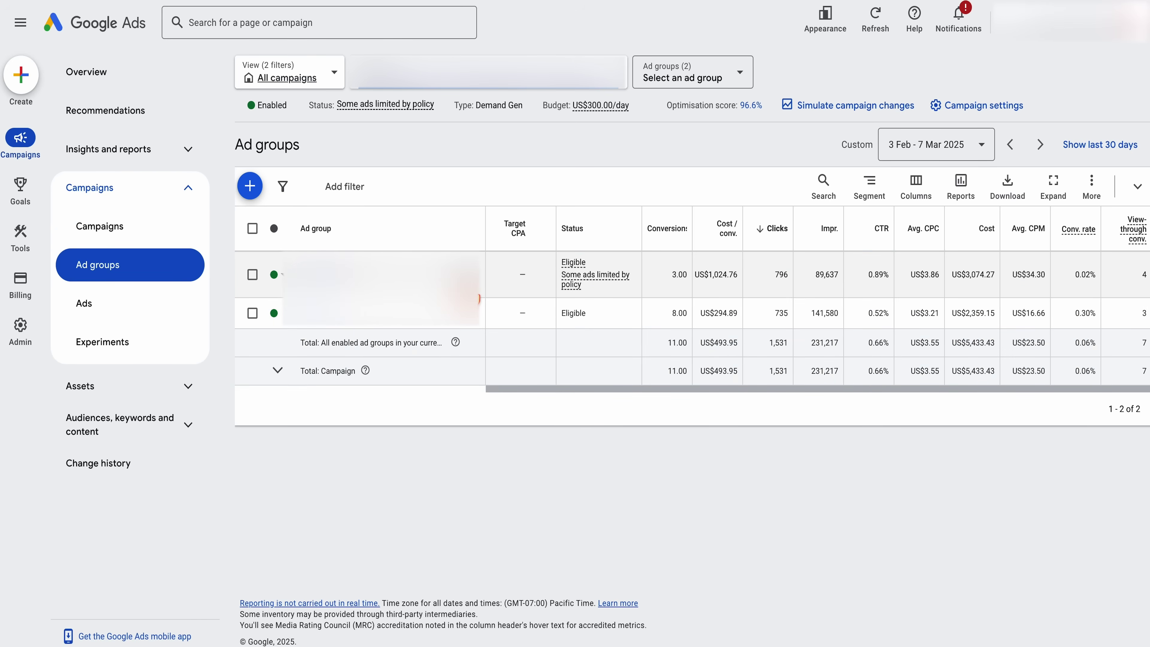
{"action": "left_click", "coordinate": [479, 300]}
{"action": "left_click", "coordinate": [504, 162]}
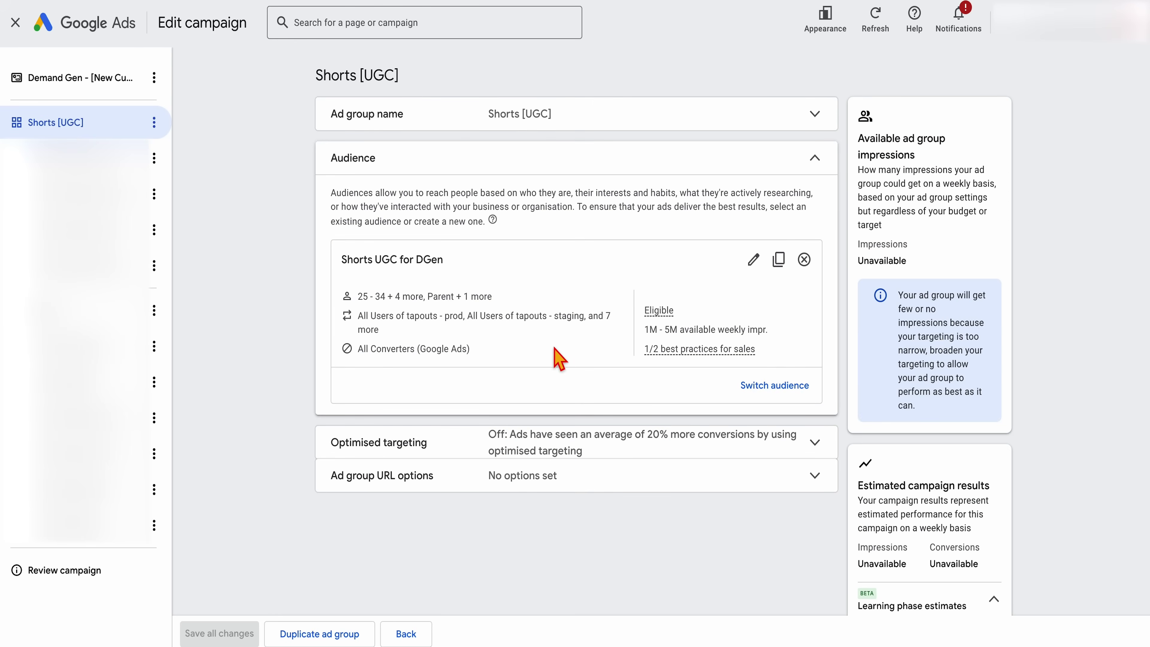
{"action": "left_click", "coordinate": [584, 451]}
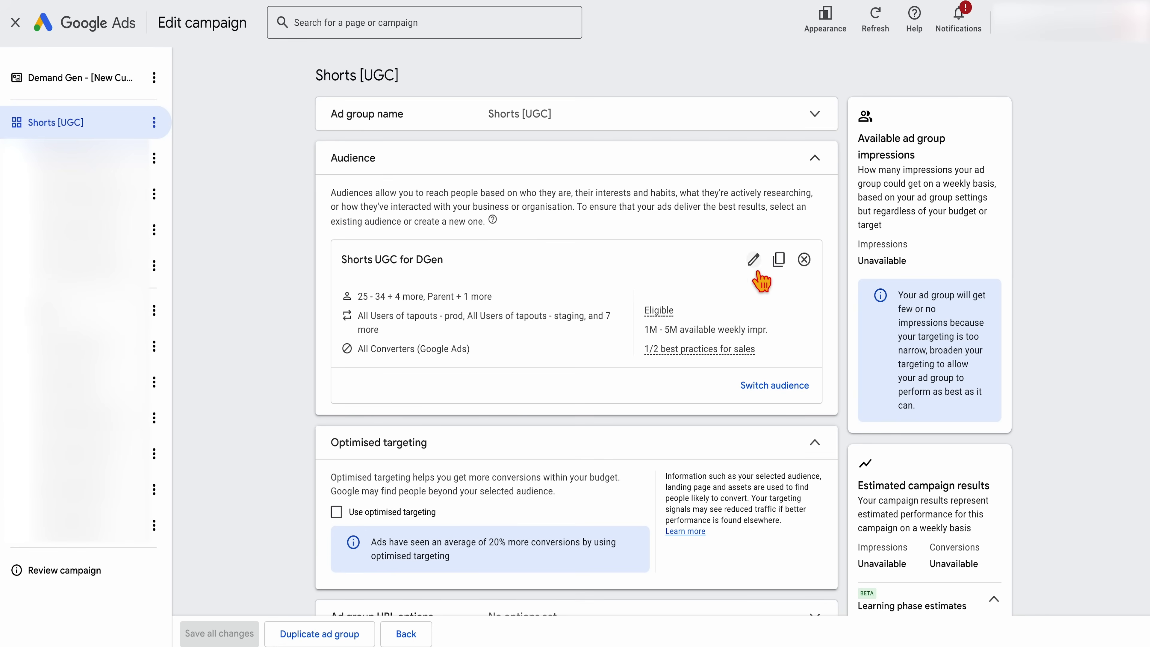
Inspect the Shorts UGC for DGen audience's Lookalike and Interests sections, then close it.
{"action": "left_click", "coordinate": [753, 260]}
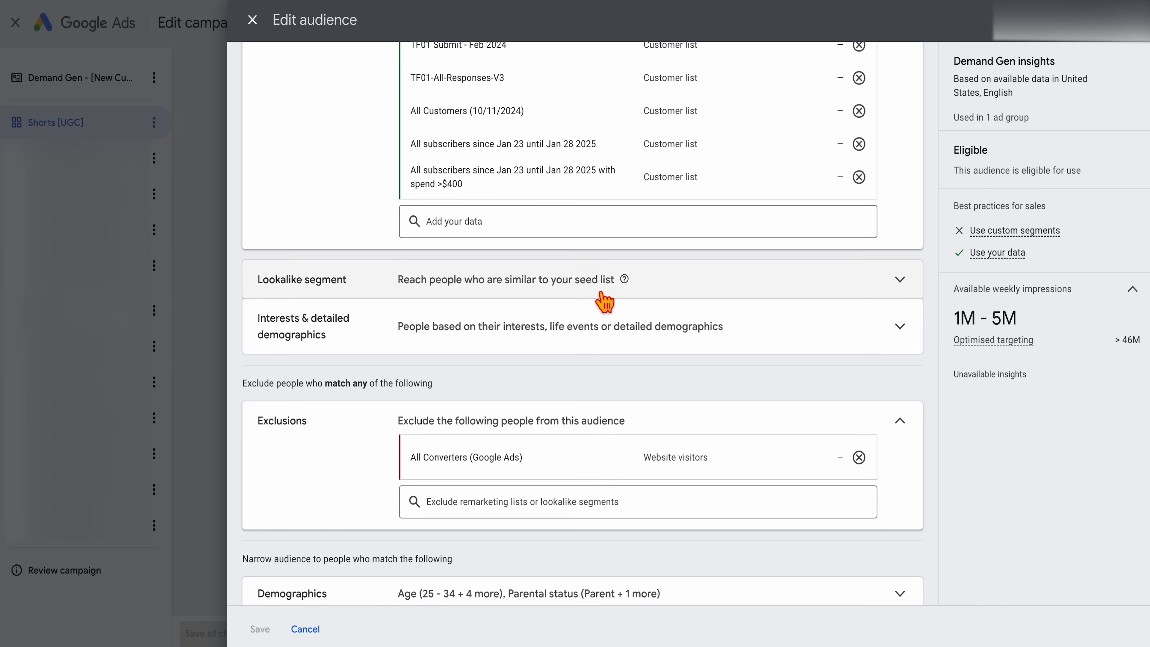
{"action": "left_click", "coordinate": [601, 292]}
{"action": "left_click", "coordinate": [598, 291]}
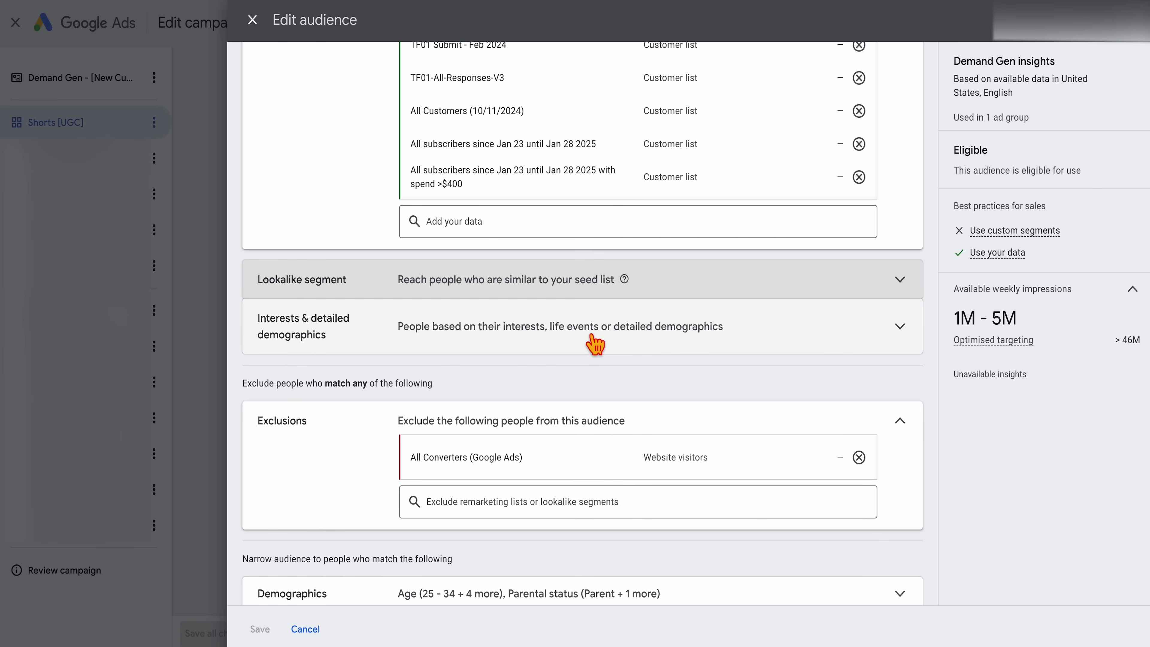
{"action": "left_click", "coordinate": [595, 345]}
{"action": "scroll", "coordinate": [605, 346], "scroll_direction": "down", "scroll_amount": 2}
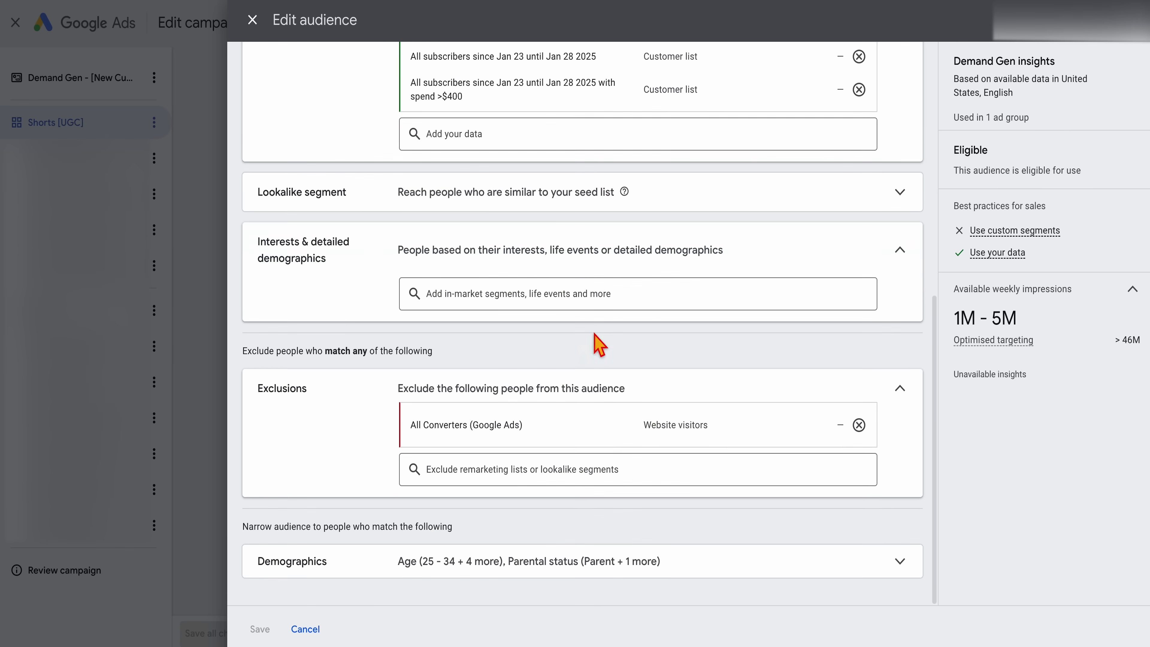
{"action": "left_click", "coordinate": [252, 19]}
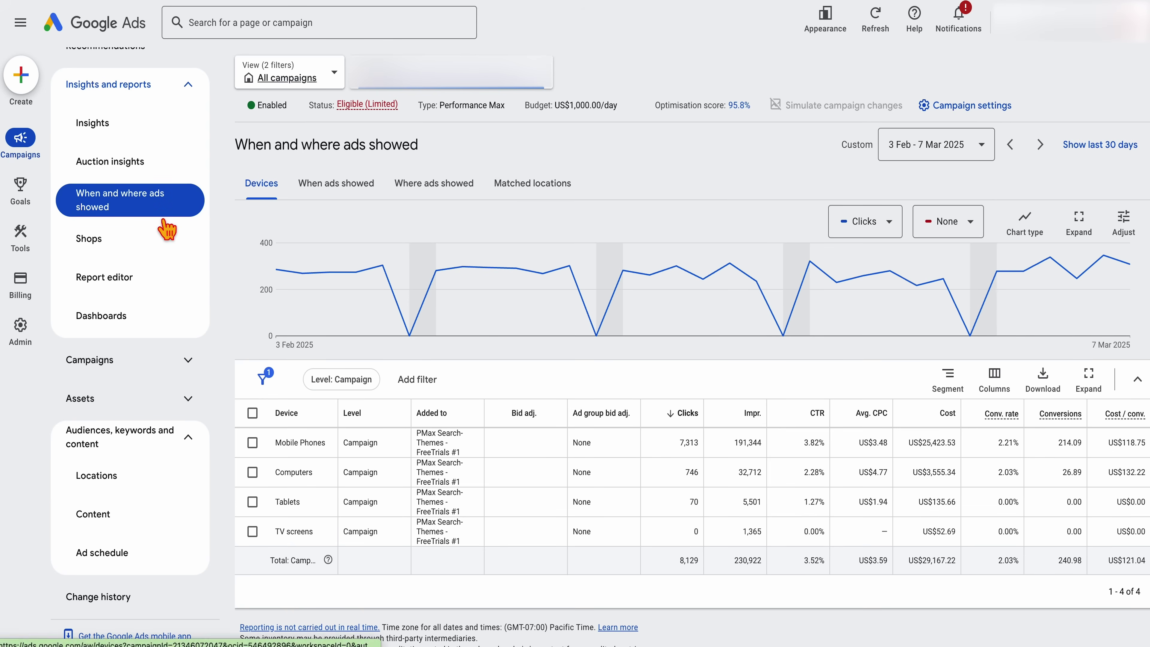
Check the When and where ads showed report's day-and-hour and placement views, then return to asset groups.
{"action": "left_click", "coordinate": [136, 374]}
{"action": "left_click", "coordinate": [125, 401]}
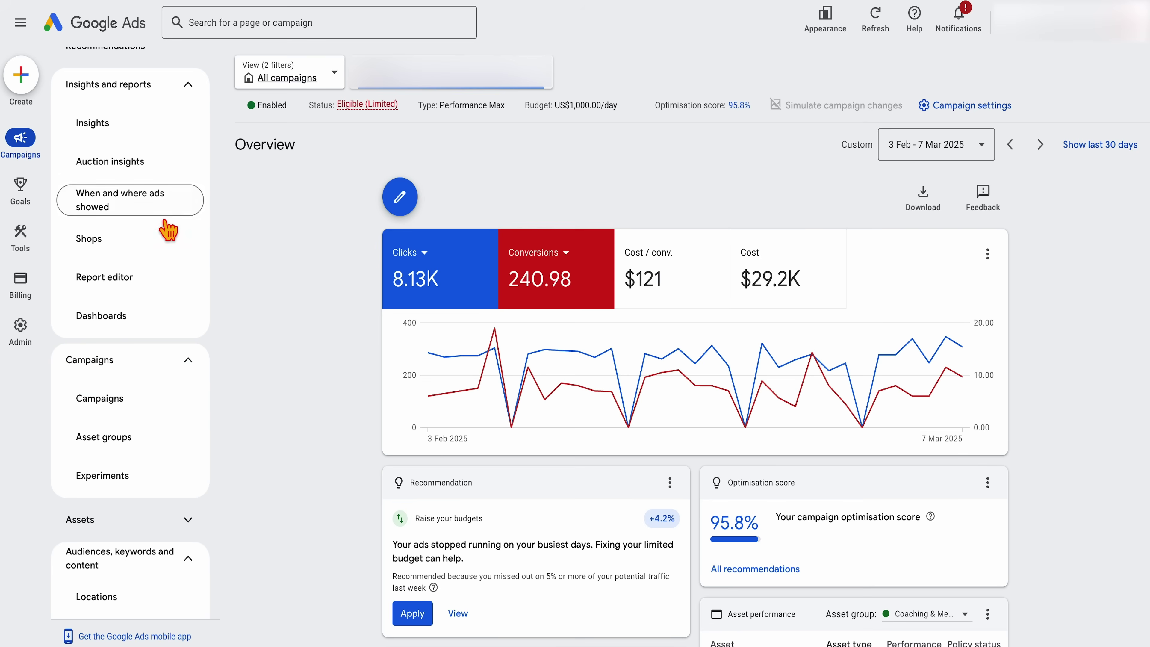
{"action": "left_click", "coordinate": [190, 83]}
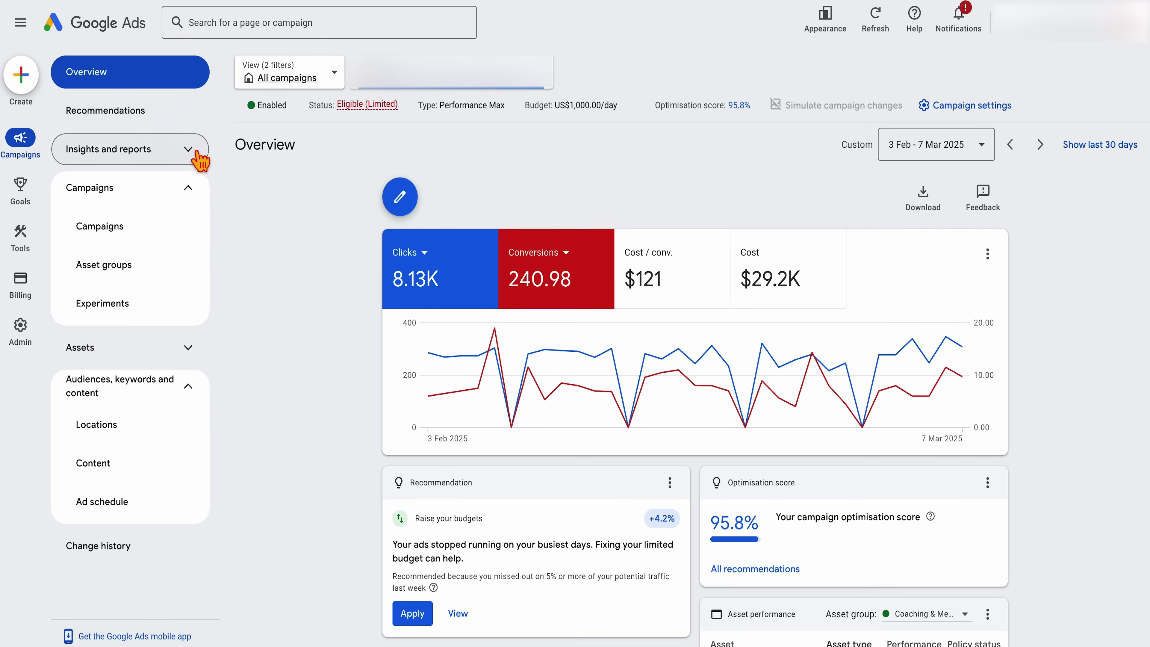
{"action": "left_click", "coordinate": [196, 153]}
{"action": "left_click", "coordinate": [129, 278]}
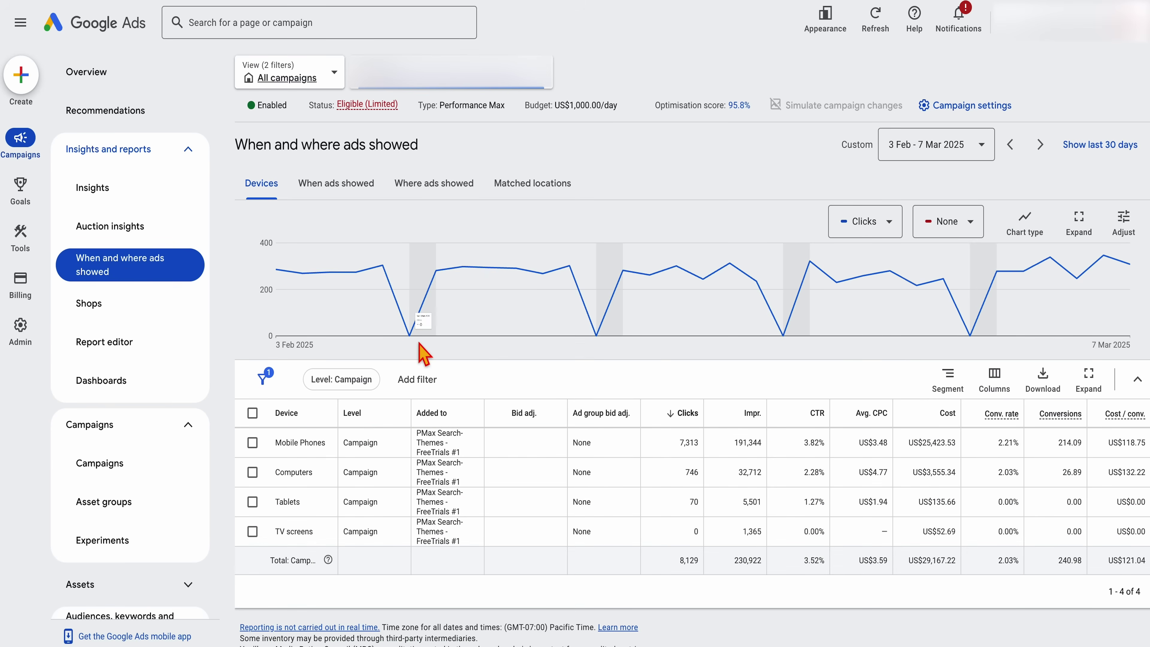
{"action": "left_click", "coordinate": [353, 195]}
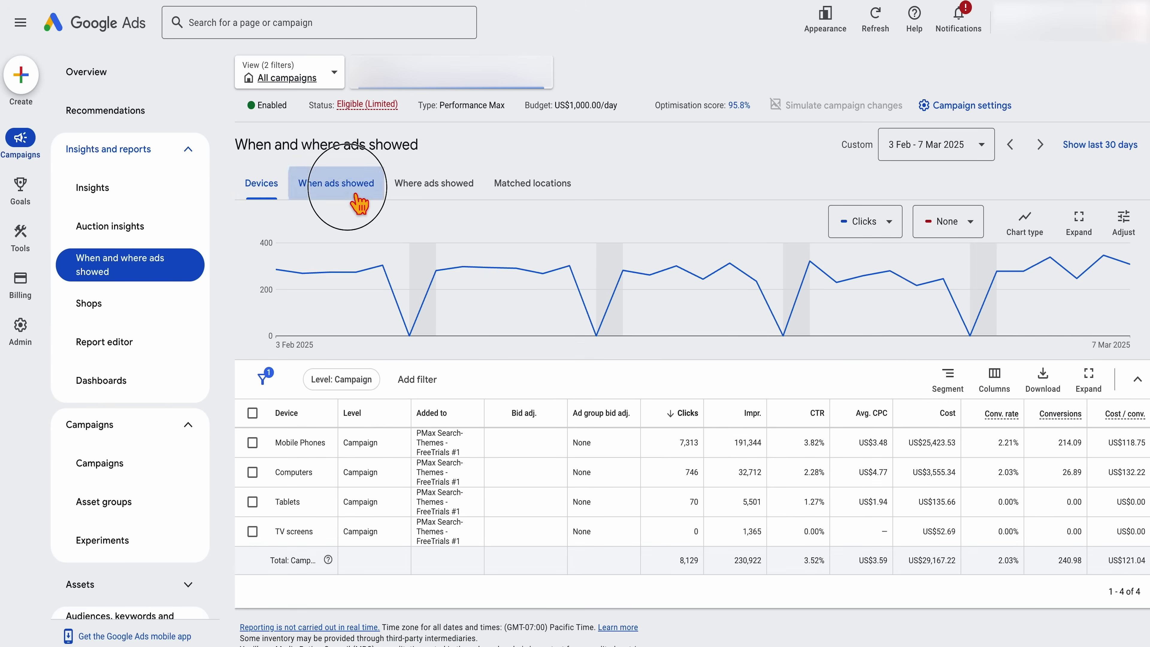
{"action": "left_click", "coordinate": [434, 192]}
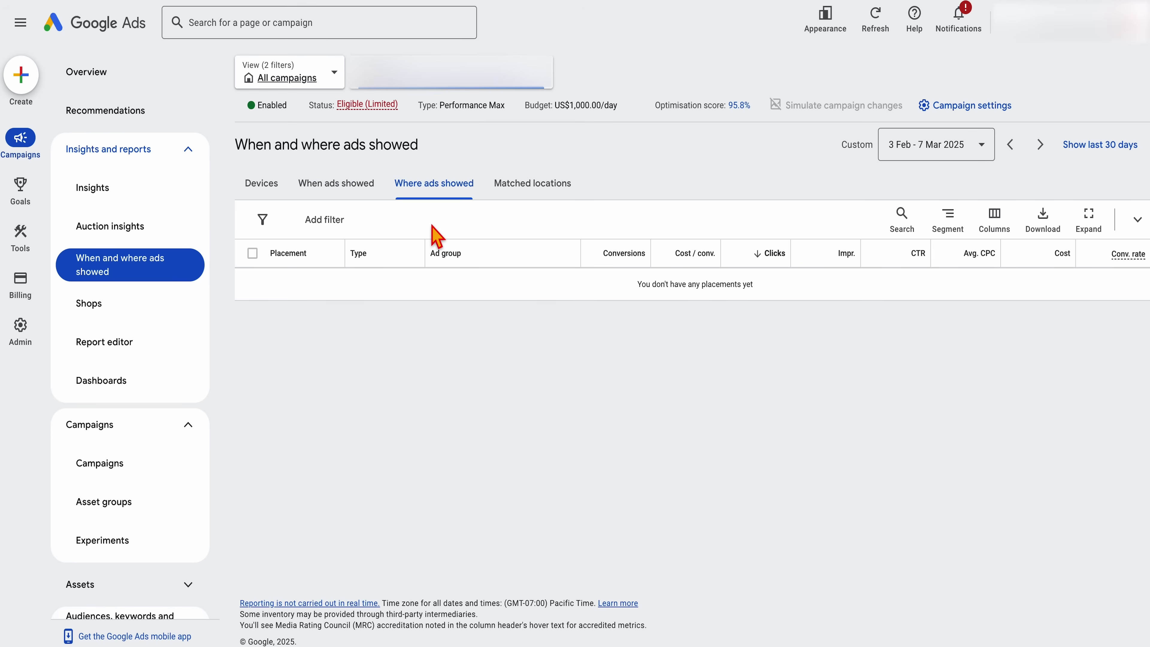
{"action": "left_click", "coordinate": [150, 503]}
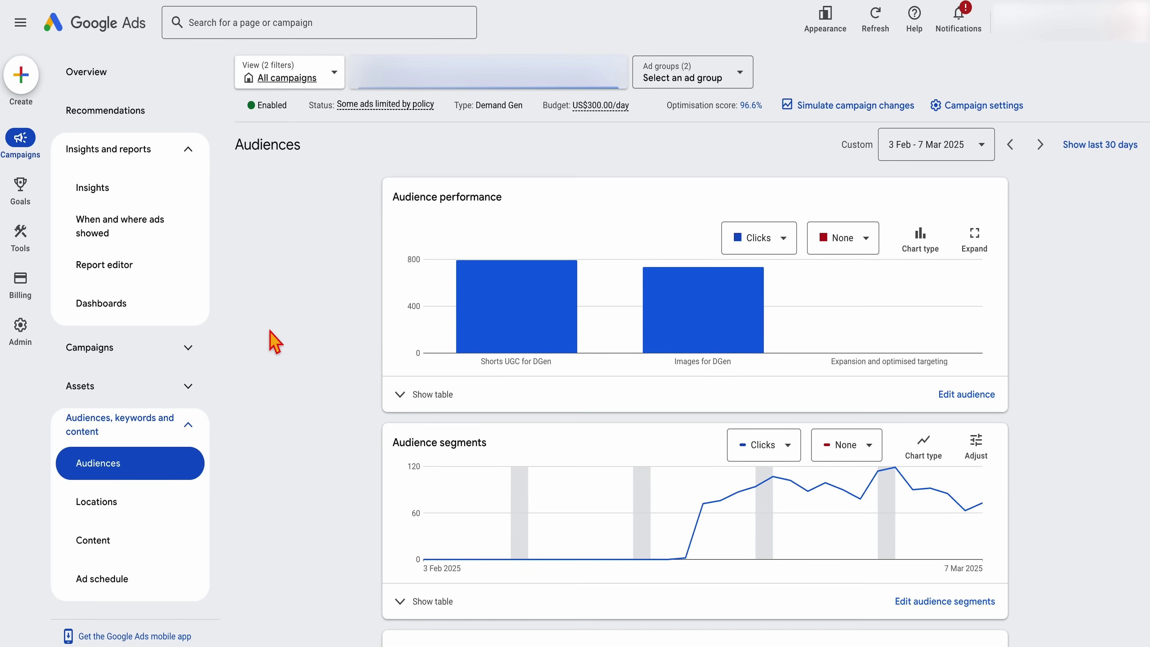
From Campaigns, go into Demand Gen, then Shorts [UGC], and open its video ad.
{"action": "left_click", "coordinate": [152, 388]}
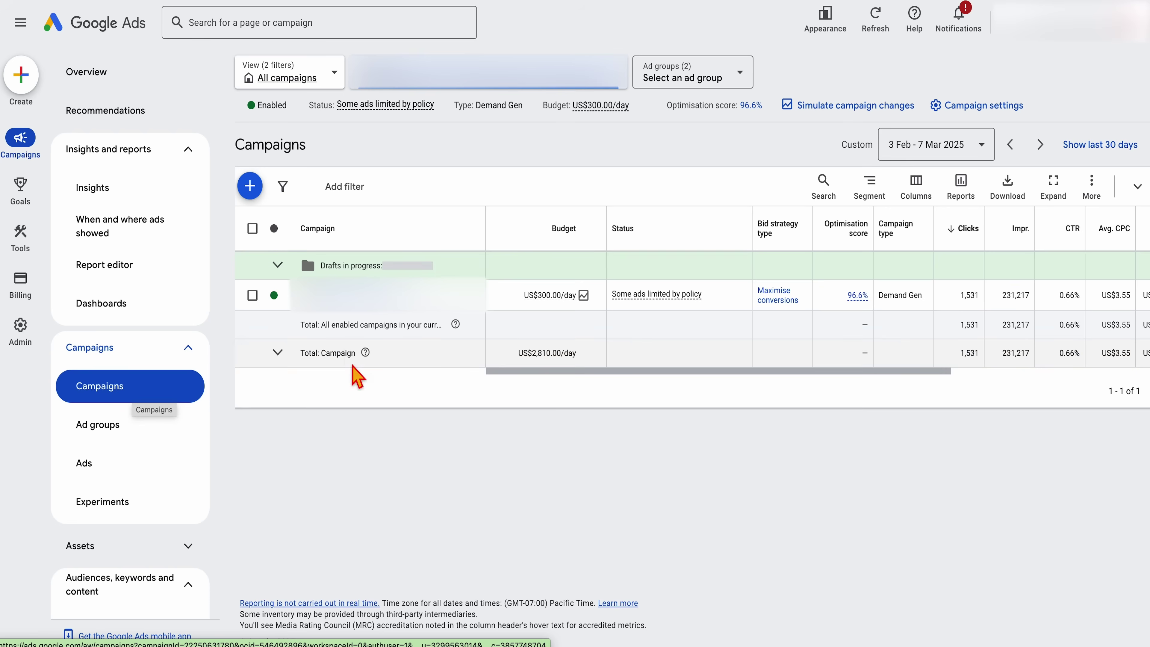
{"action": "left_click", "coordinate": [354, 312]}
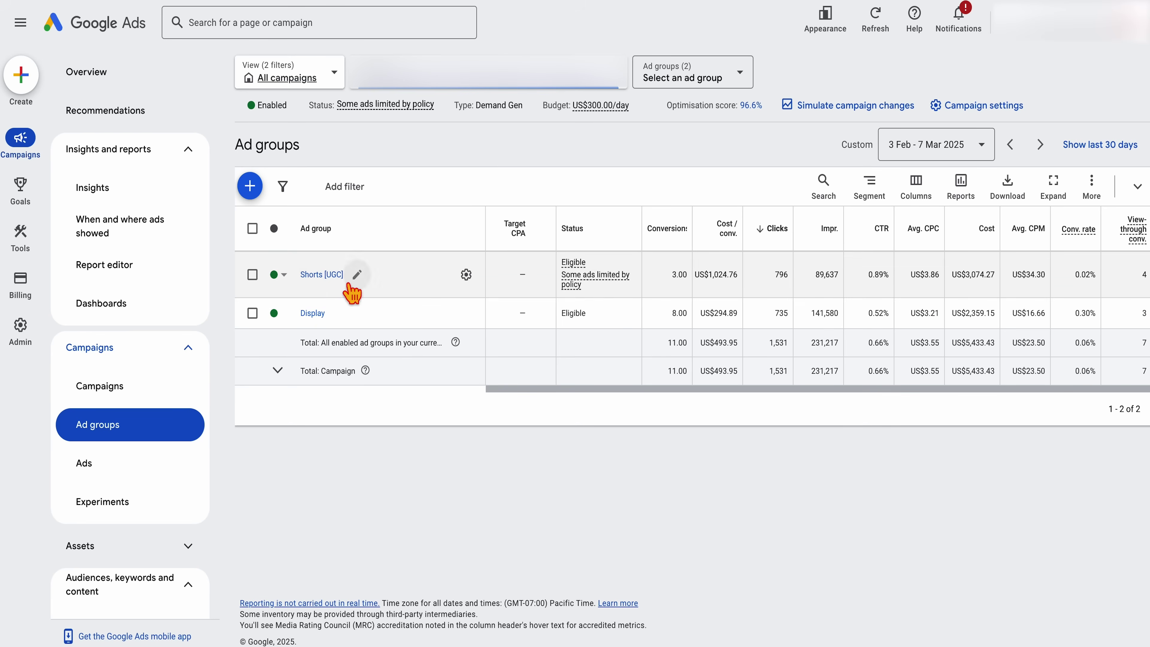
{"action": "left_click", "coordinate": [321, 275]}
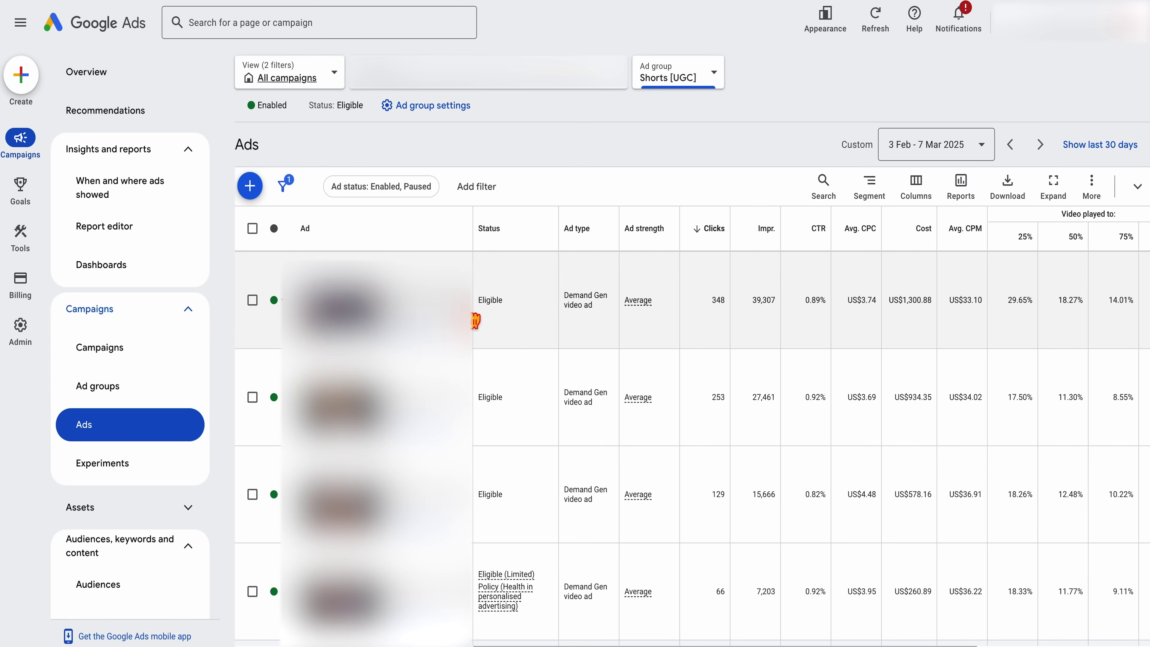
{"action": "left_click", "coordinate": [480, 399]}
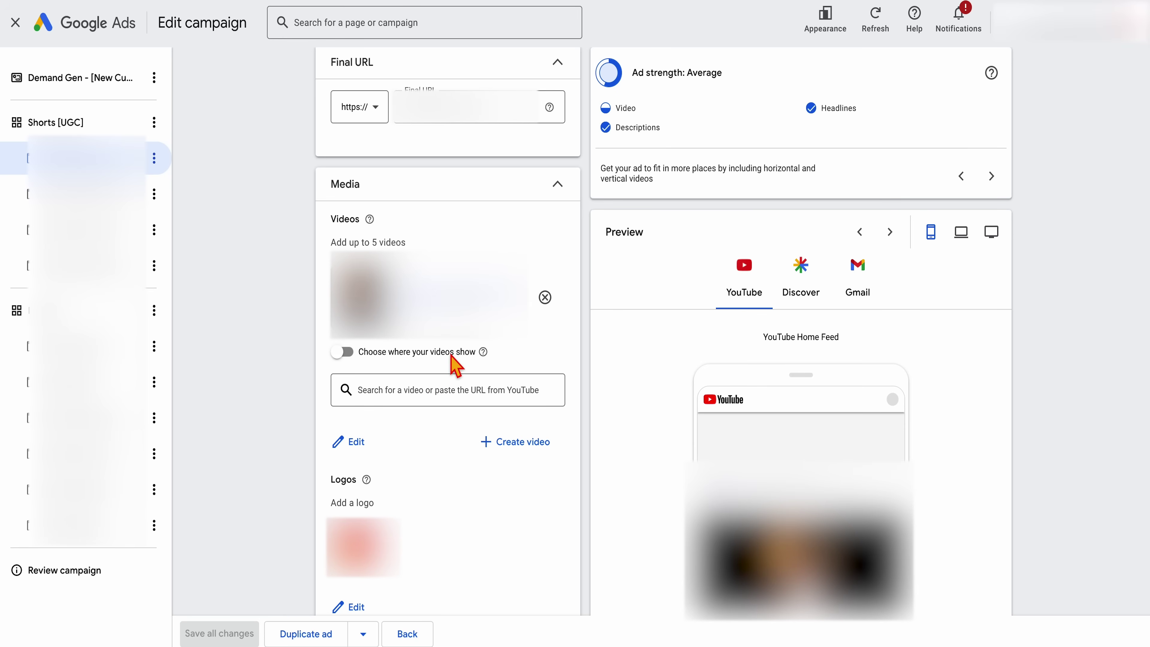
Restrict the video to Shorts only by unchecking In-stream and In-feed, then save all changes.
{"action": "left_click", "coordinate": [355, 357]}
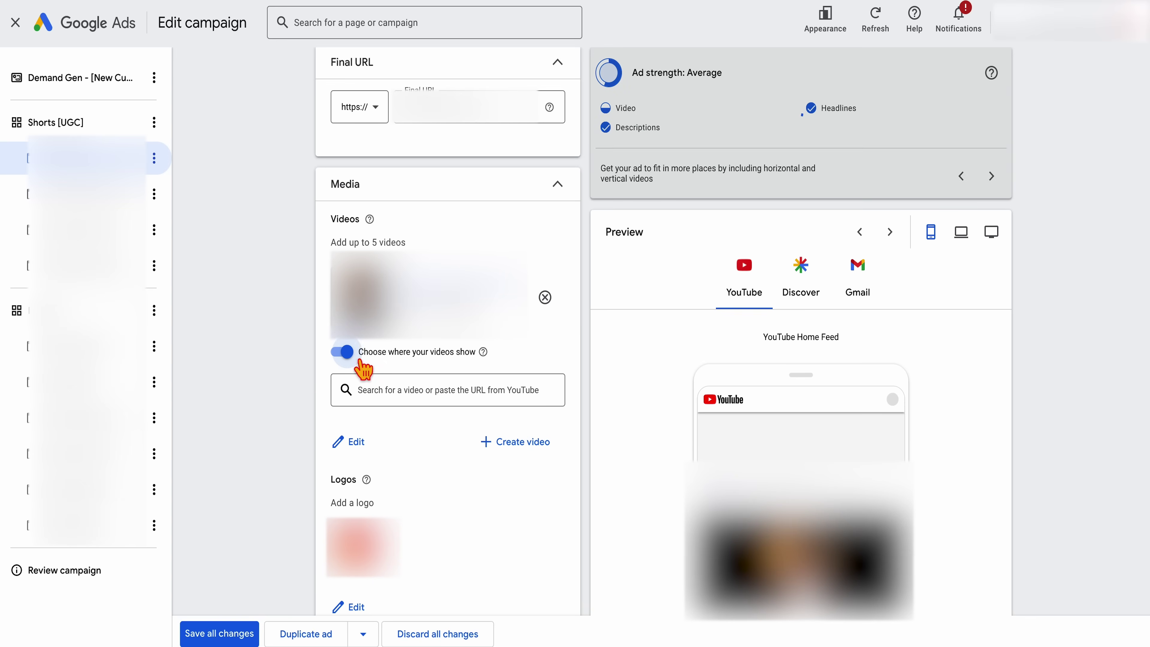
{"action": "left_click", "coordinate": [480, 329]}
{"action": "left_click", "coordinate": [470, 346]}
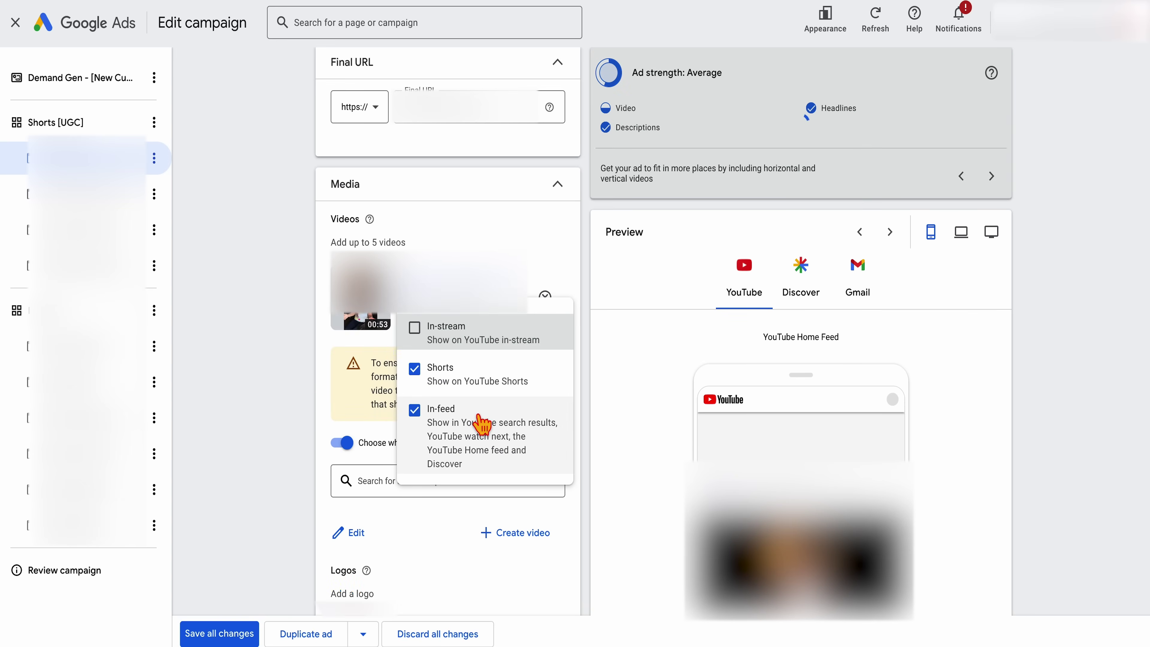
{"action": "left_click", "coordinate": [477, 434]}
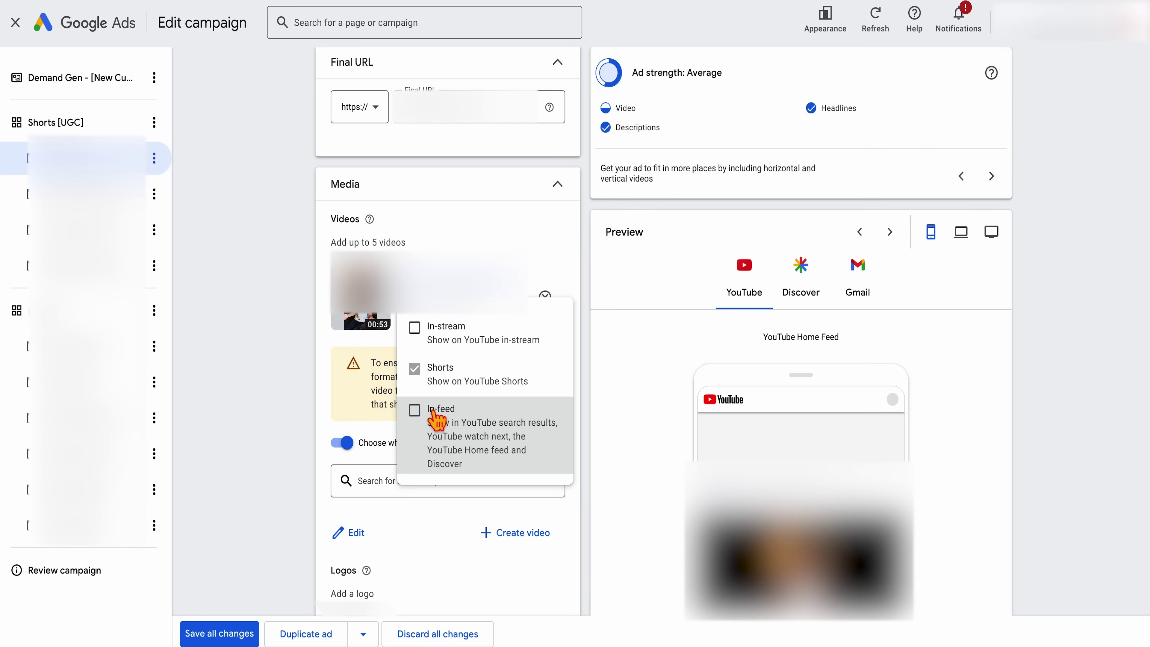
{"action": "left_click", "coordinate": [219, 634]}
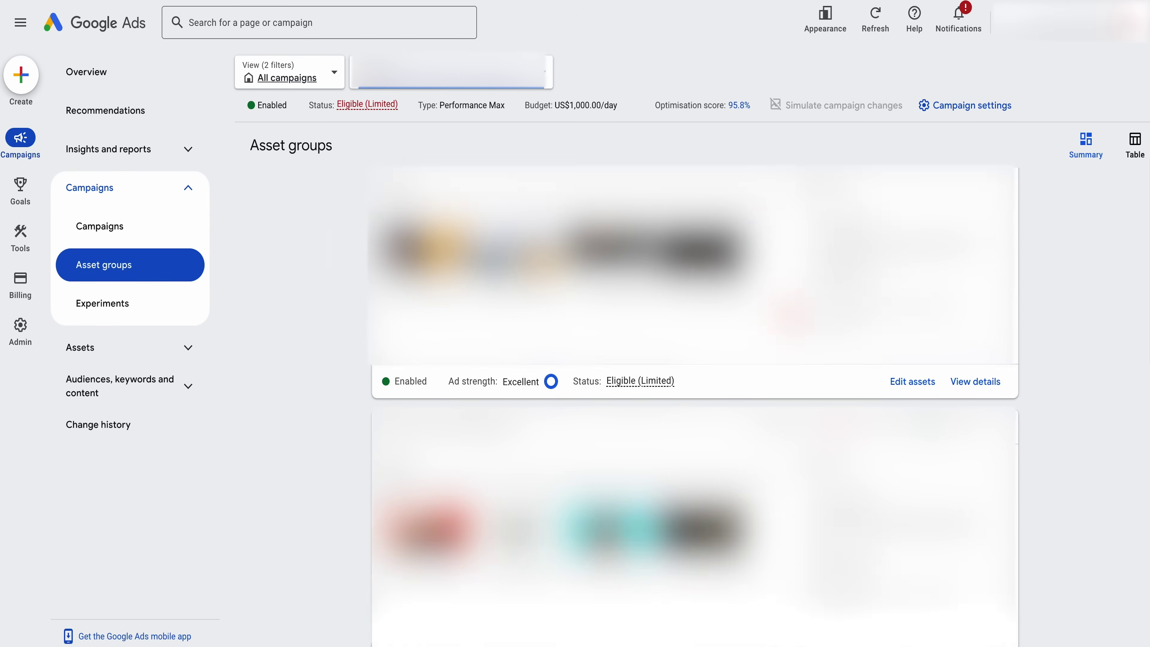
Show the asset groups as a table with audience signal columns, then open the campaign's Insights page.
{"action": "left_click", "coordinate": [1135, 148]}
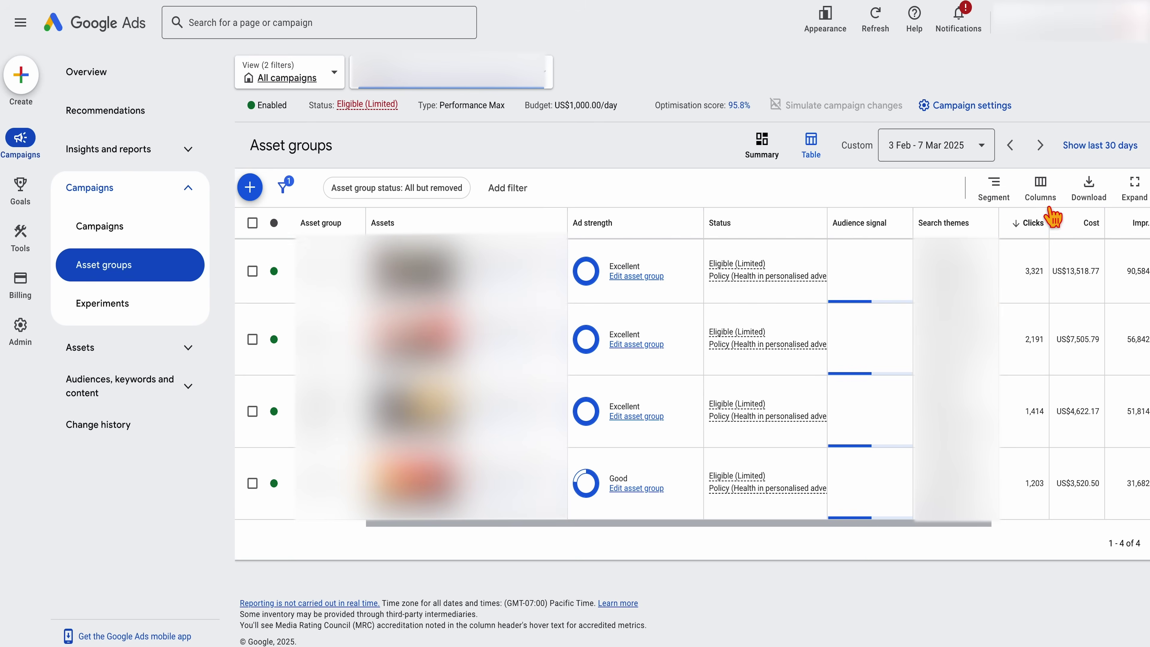
{"action": "left_click", "coordinate": [1040, 188]}
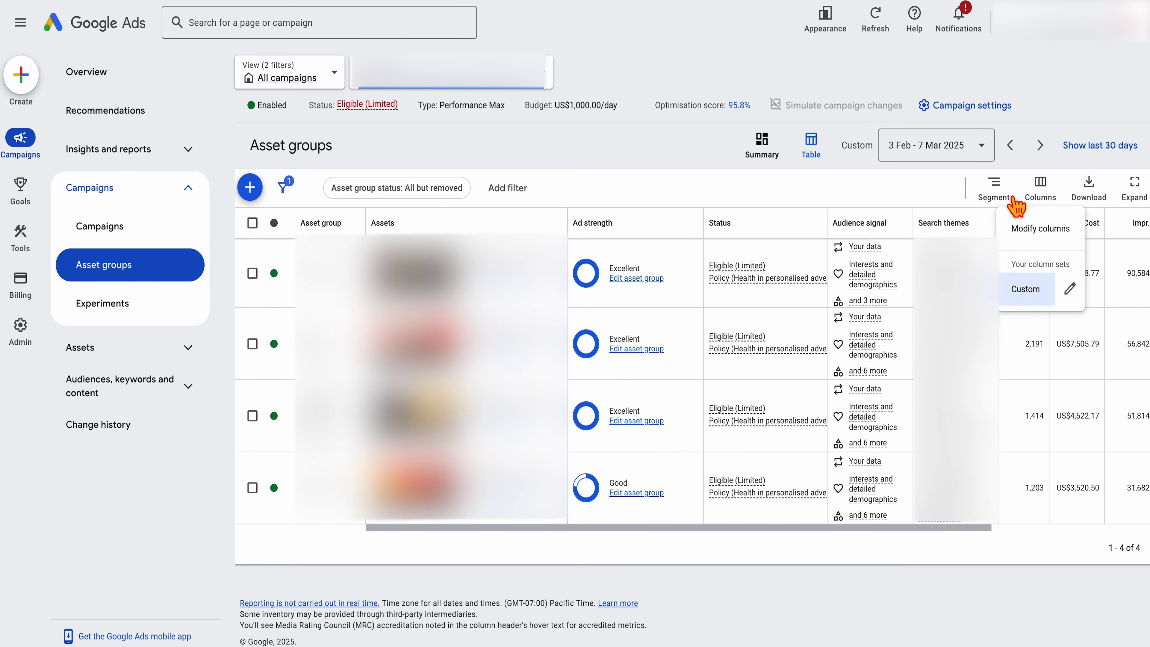
{"action": "scroll", "coordinate": [1060, 358], "scroll_direction": "right", "scroll_amount": 4}
{"action": "scroll", "coordinate": [974, 335], "scroll_direction": "right", "scroll_amount": 1}
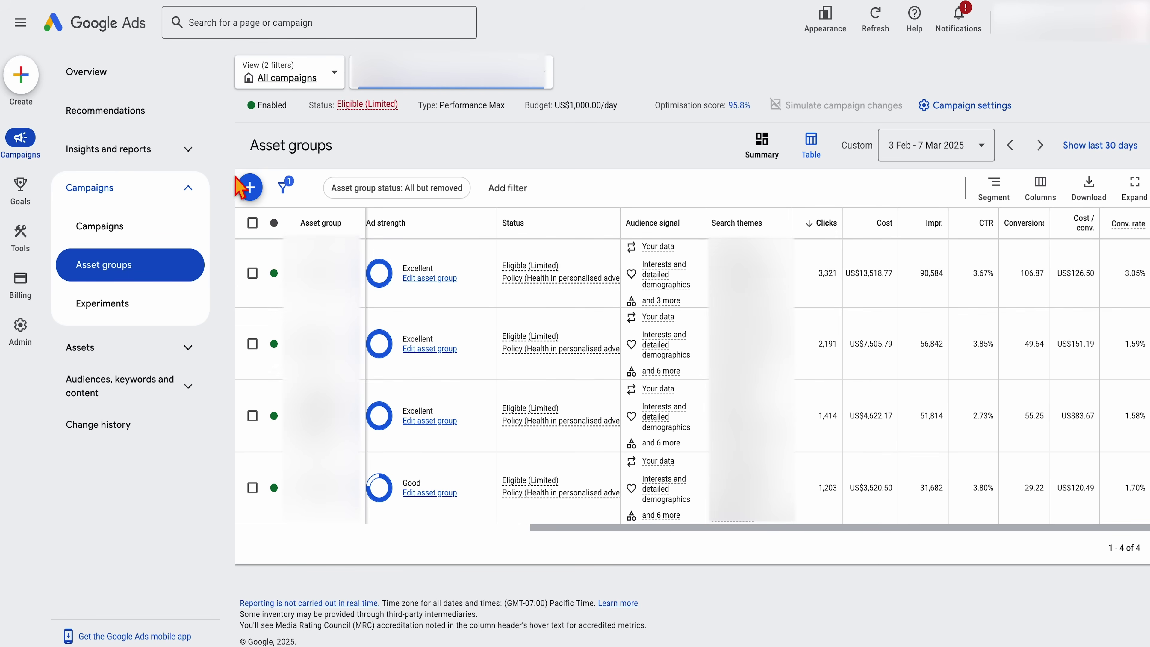
{"action": "left_click", "coordinate": [108, 149]}
{"action": "left_click", "coordinate": [152, 199]}
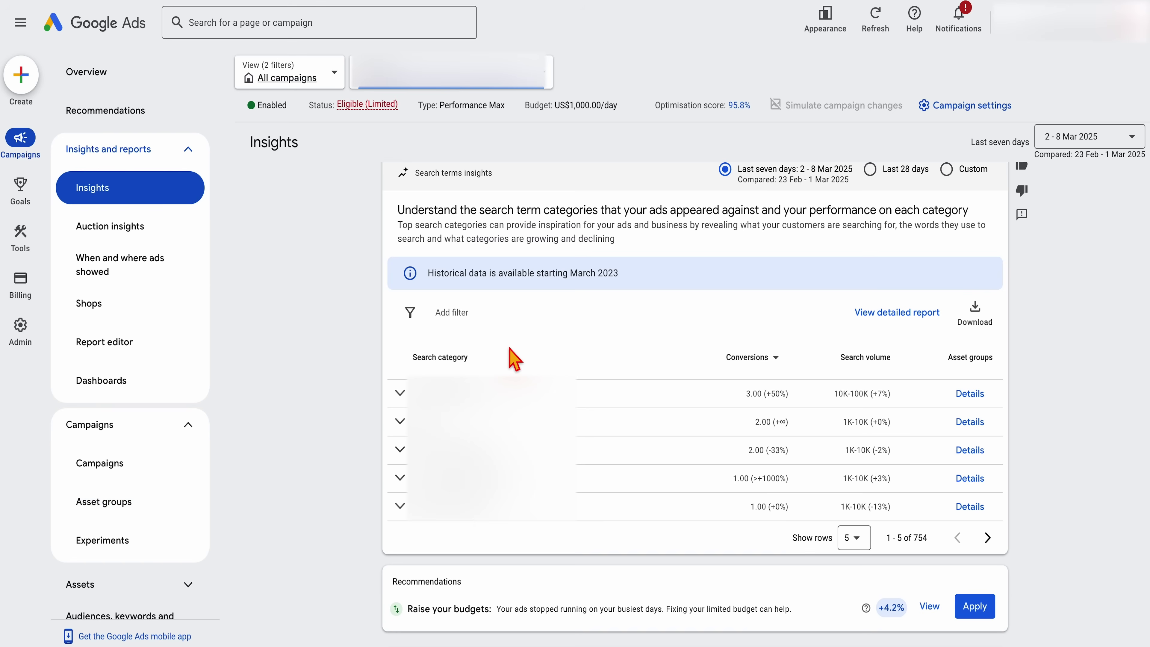
Scroll to the Audience insights card, led by Cloud Services Power Users at 32.5% of conversions.
{"action": "scroll", "coordinate": [519, 217], "scroll_direction": "down", "scroll_amount": 7}
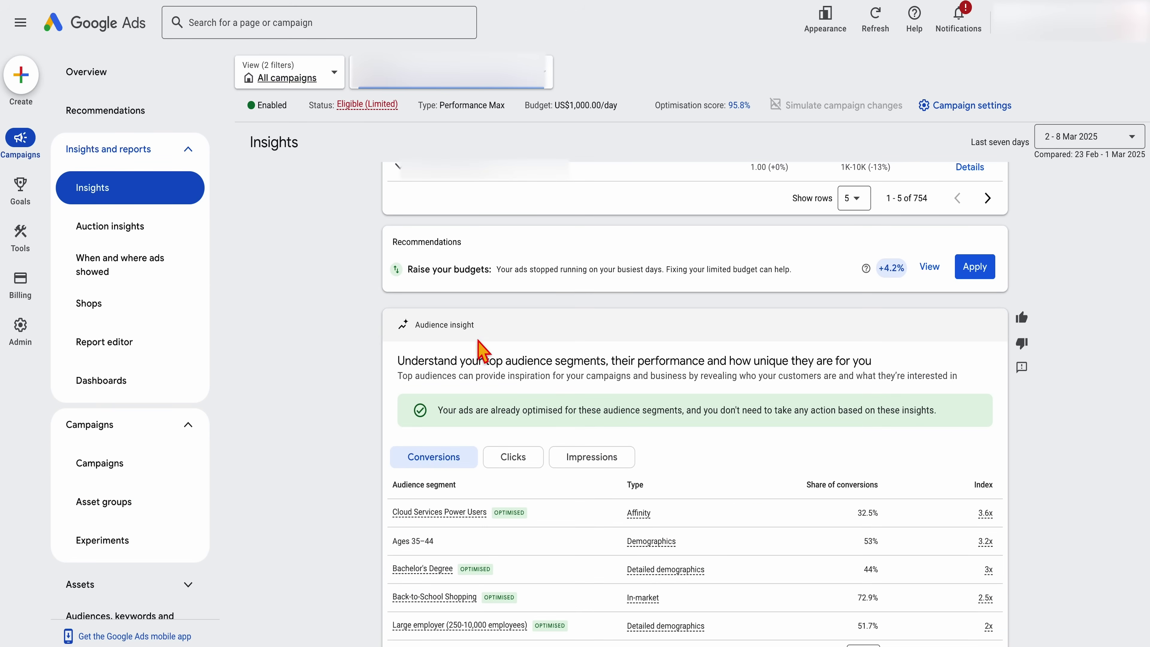
{"action": "scroll", "coordinate": [483, 350], "scroll_direction": "down", "scroll_amount": 2}
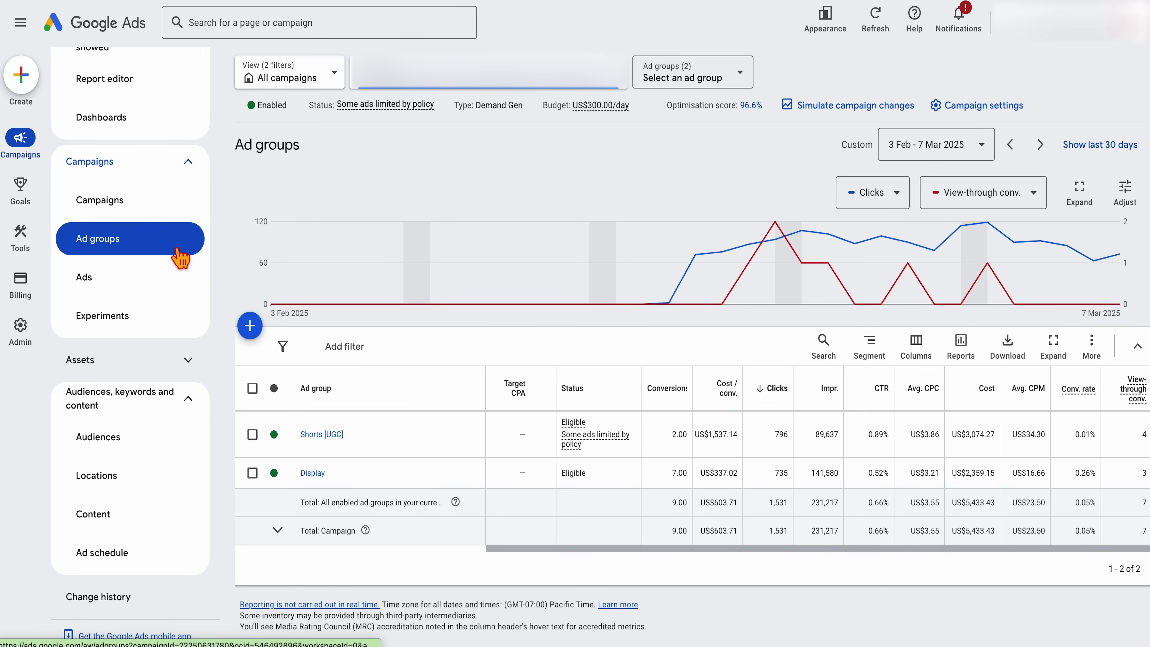
Open the Audiences report and show the audience segments data as a table.
{"action": "left_click", "coordinate": [130, 444]}
{"action": "scroll", "coordinate": [473, 387], "scroll_direction": "down", "scroll_amount": 2}
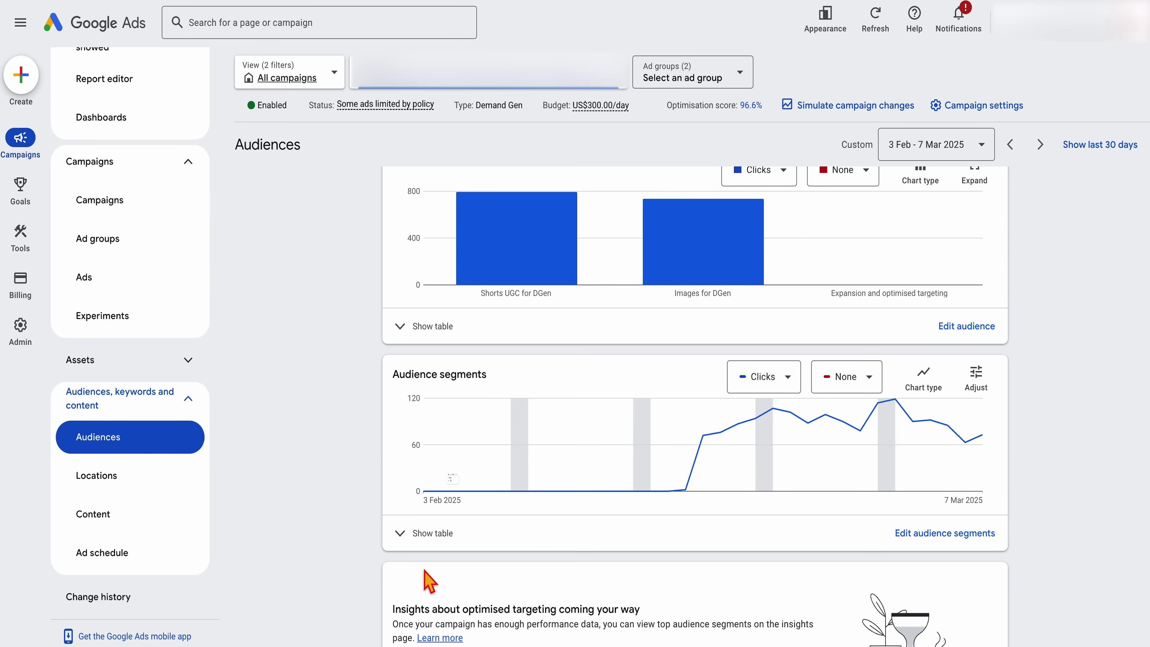
{"action": "left_click", "coordinate": [407, 546]}
{"action": "scroll", "coordinate": [410, 551], "scroll_direction": "down", "scroll_amount": 8}
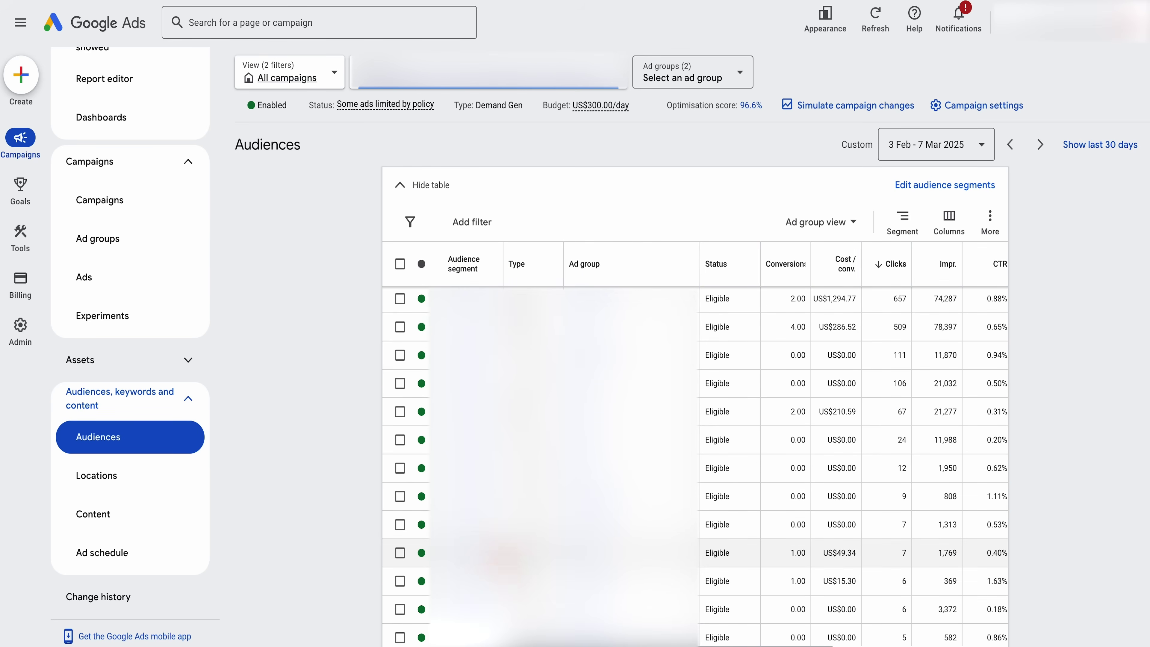
{"action": "scroll", "coordinate": [550, 571], "scroll_direction": "right", "scroll_amount": 3}
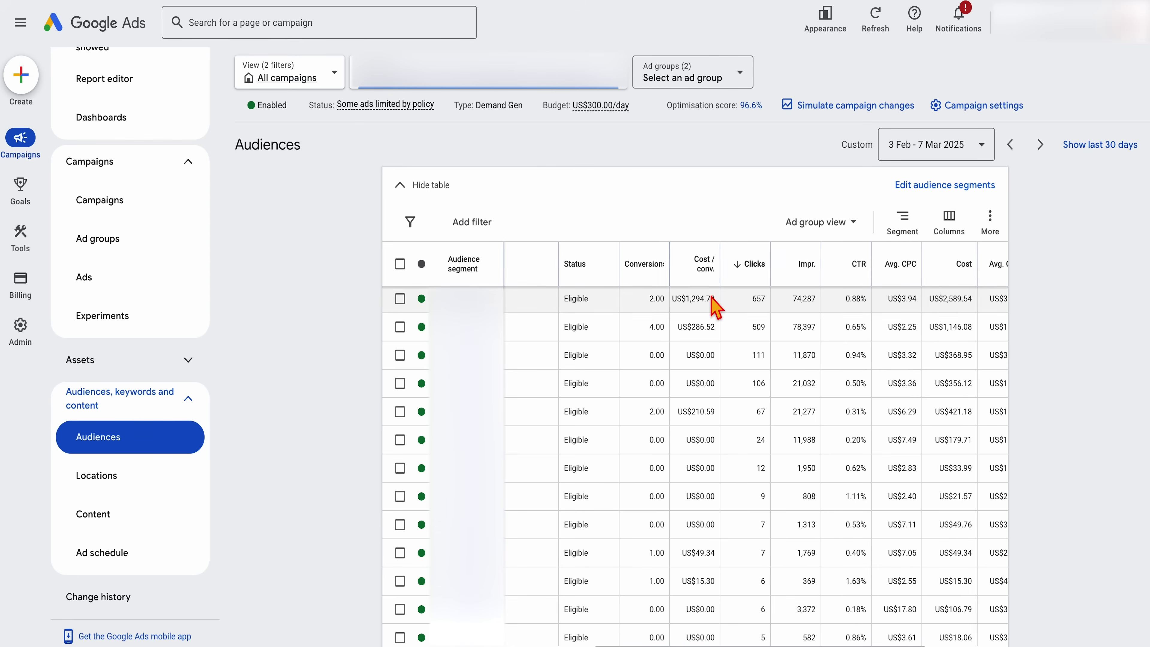
{"action": "scroll", "coordinate": [713, 303], "scroll_direction": "right", "scroll_amount": 3}
Group audience segments by campaign and view demographics by gender and household income.
{"action": "left_click", "coordinate": [819, 225]}
{"action": "left_click", "coordinate": [818, 292]}
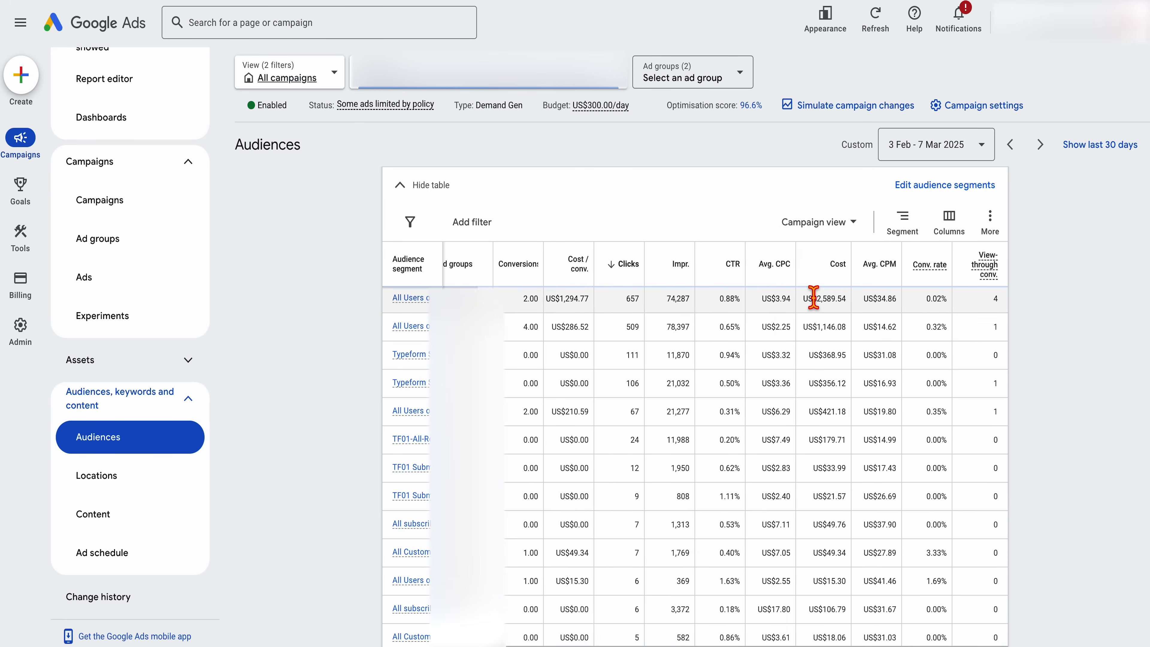
{"action": "scroll", "coordinate": [498, 548], "scroll_direction": "down", "scroll_amount": 10}
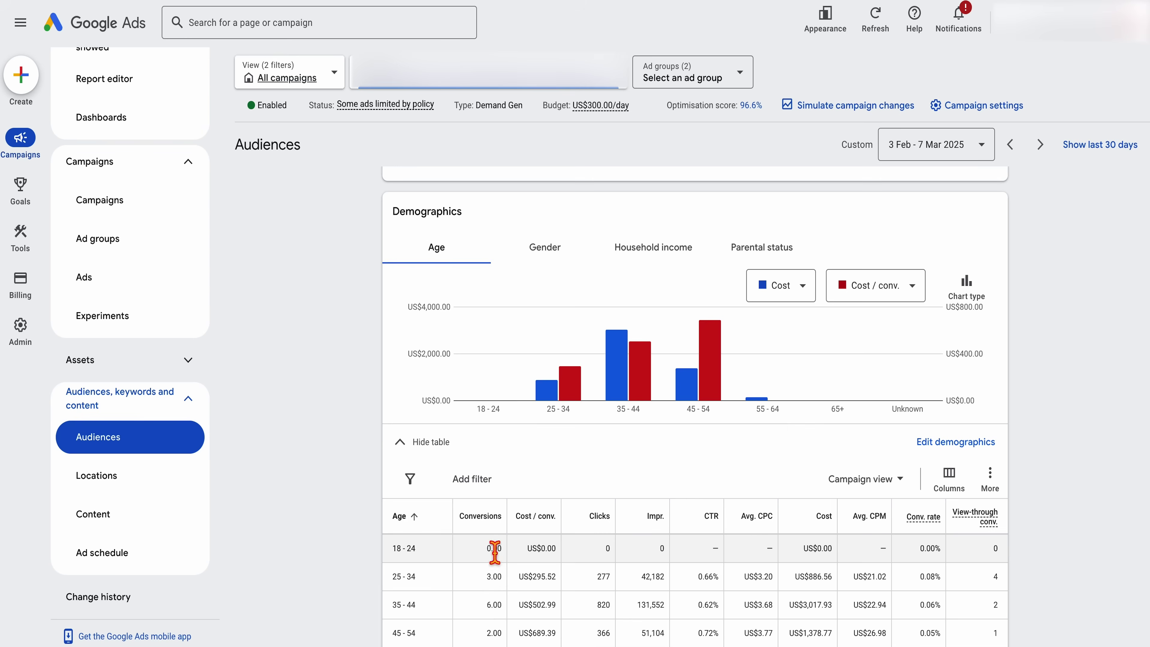
{"action": "left_click", "coordinate": [545, 248]}
{"action": "left_click", "coordinate": [663, 252]}
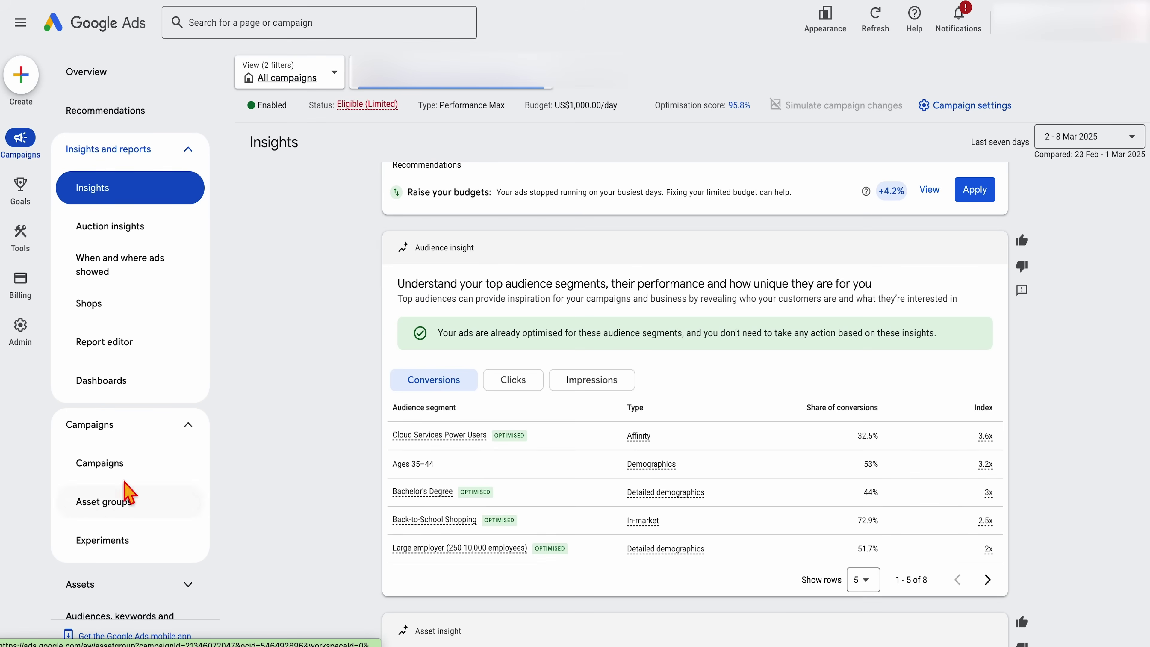
Open the campaigns table and expand the Audiences, keywords and content group.
{"action": "left_click", "coordinate": [150, 480]}
{"action": "scroll", "coordinate": [154, 505], "scroll_direction": "down", "scroll_amount": 2}
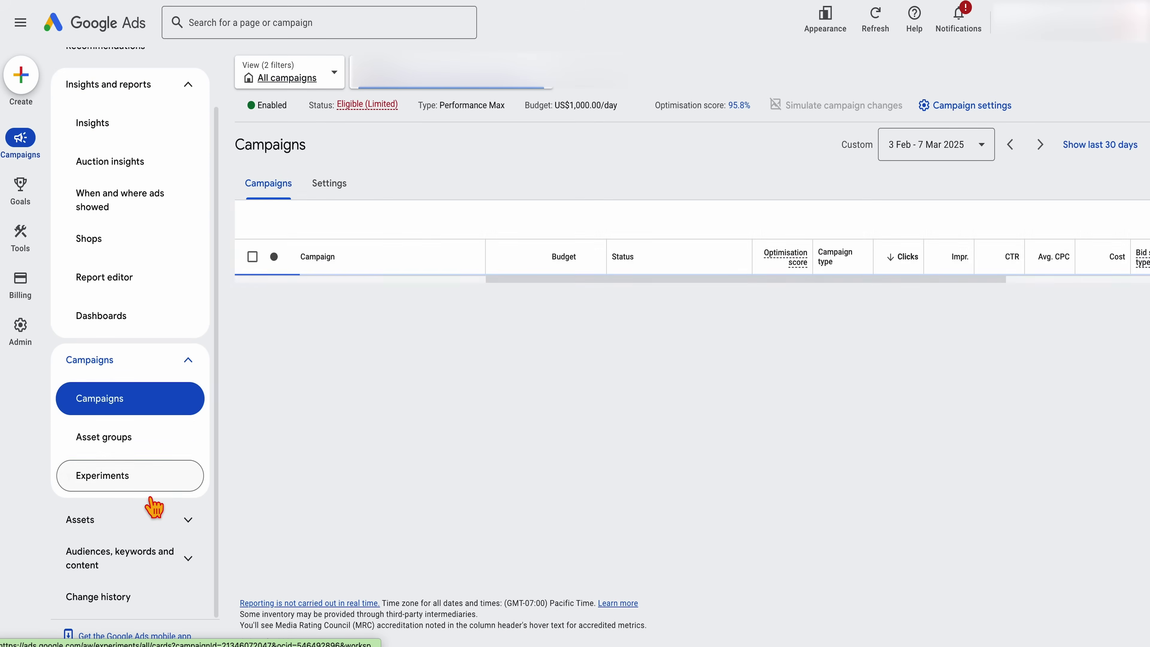
{"action": "left_click", "coordinate": [172, 574]}
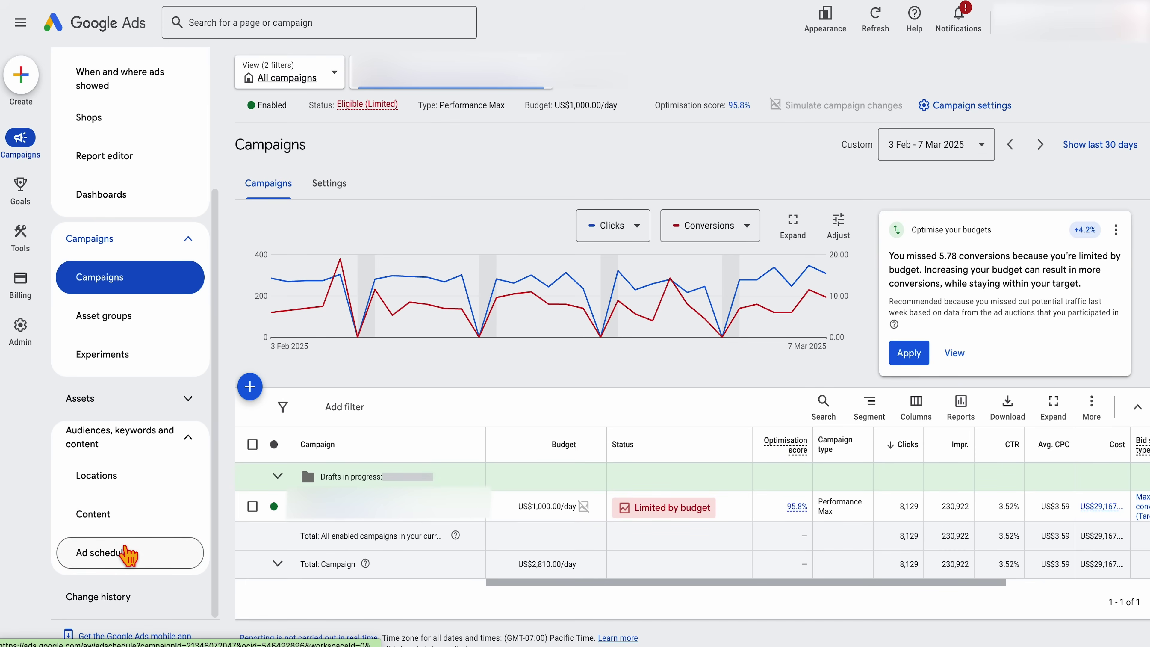